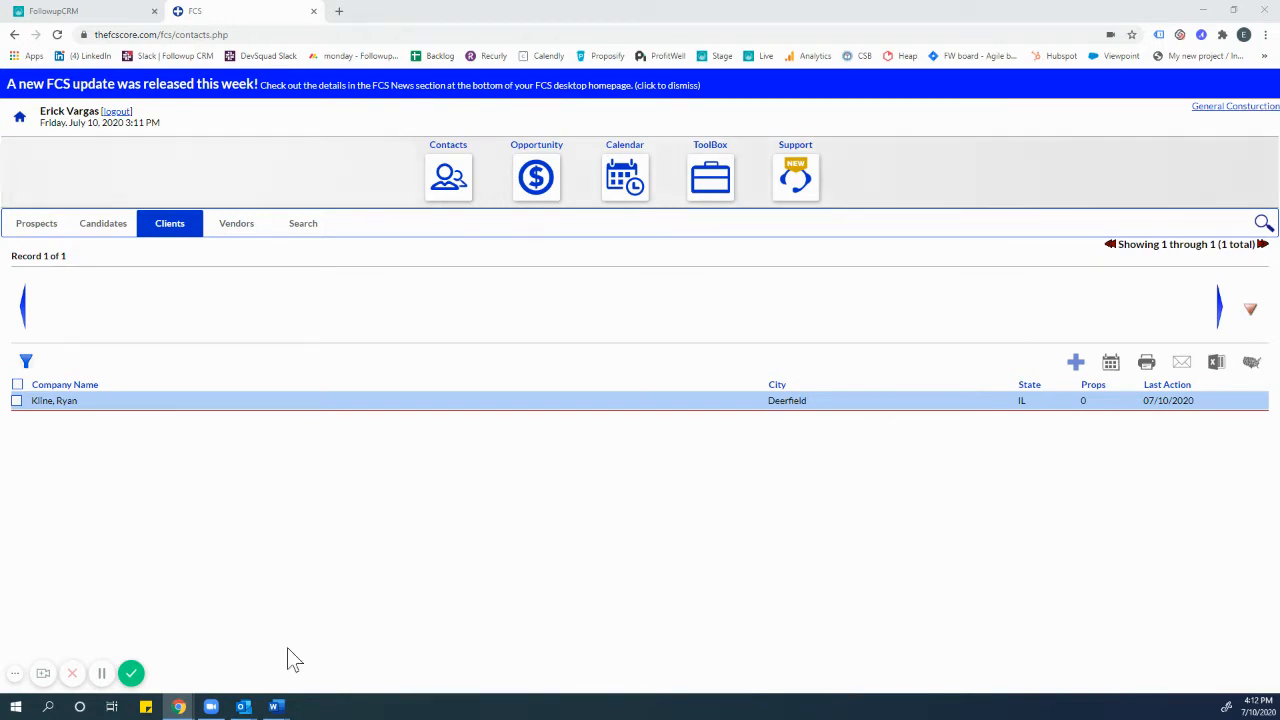
Step: Open the company info in the toolbox's admin features and examine the API key and Followup API password settings
{"action": "left_click", "coordinate": [708, 205]}
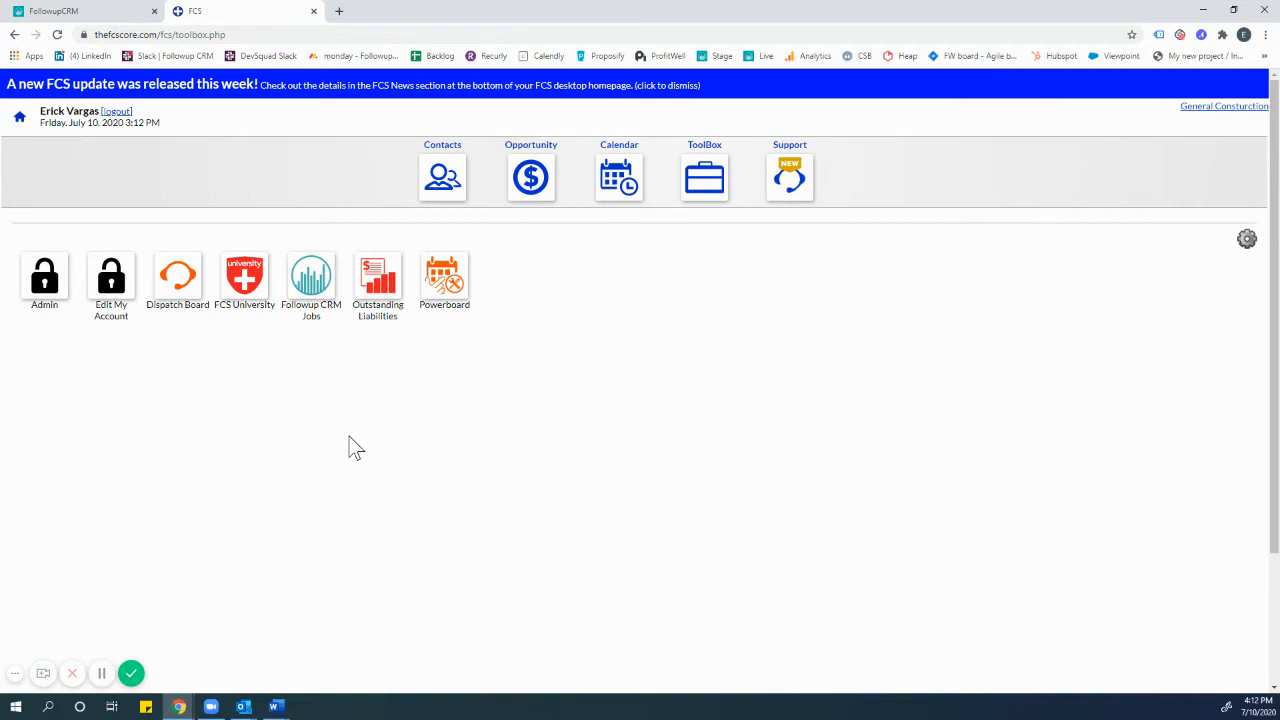
{"action": "left_click", "coordinate": [46, 280]}
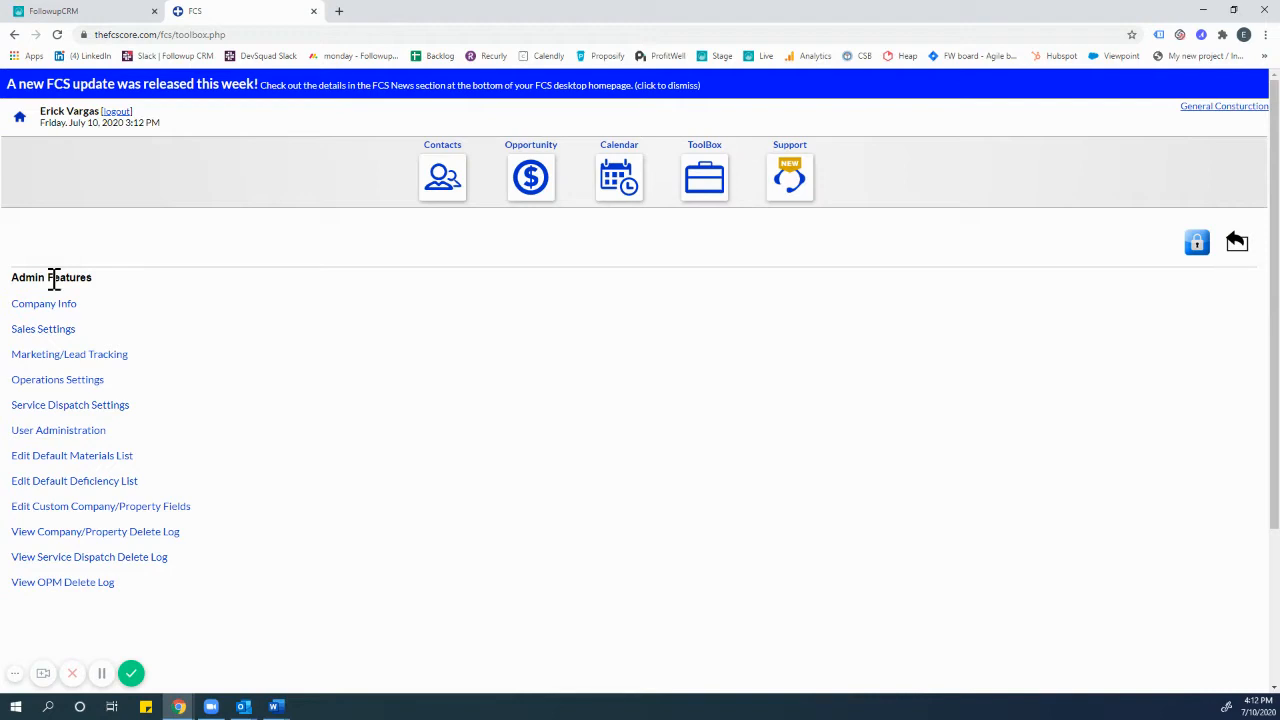
{"action": "left_click", "coordinate": [50, 305]}
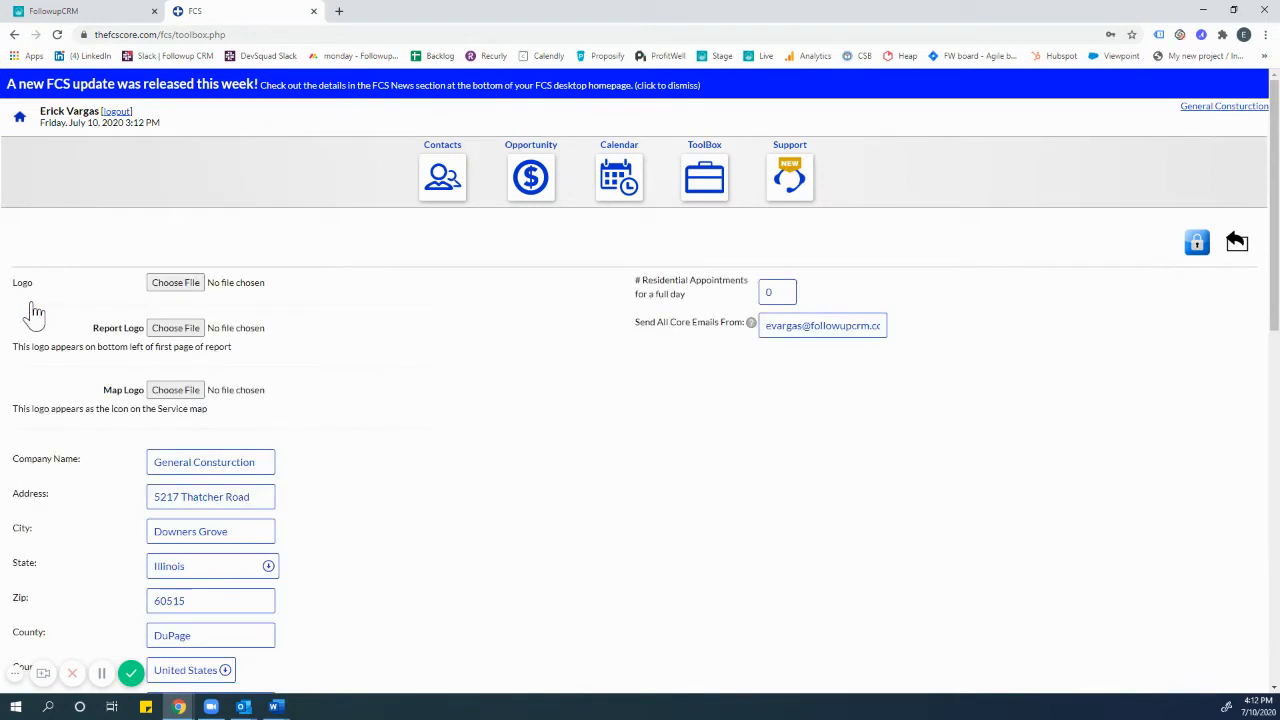
{"action": "scroll", "coordinate": [63, 406], "scroll_direction": "down", "scroll_amount": 9}
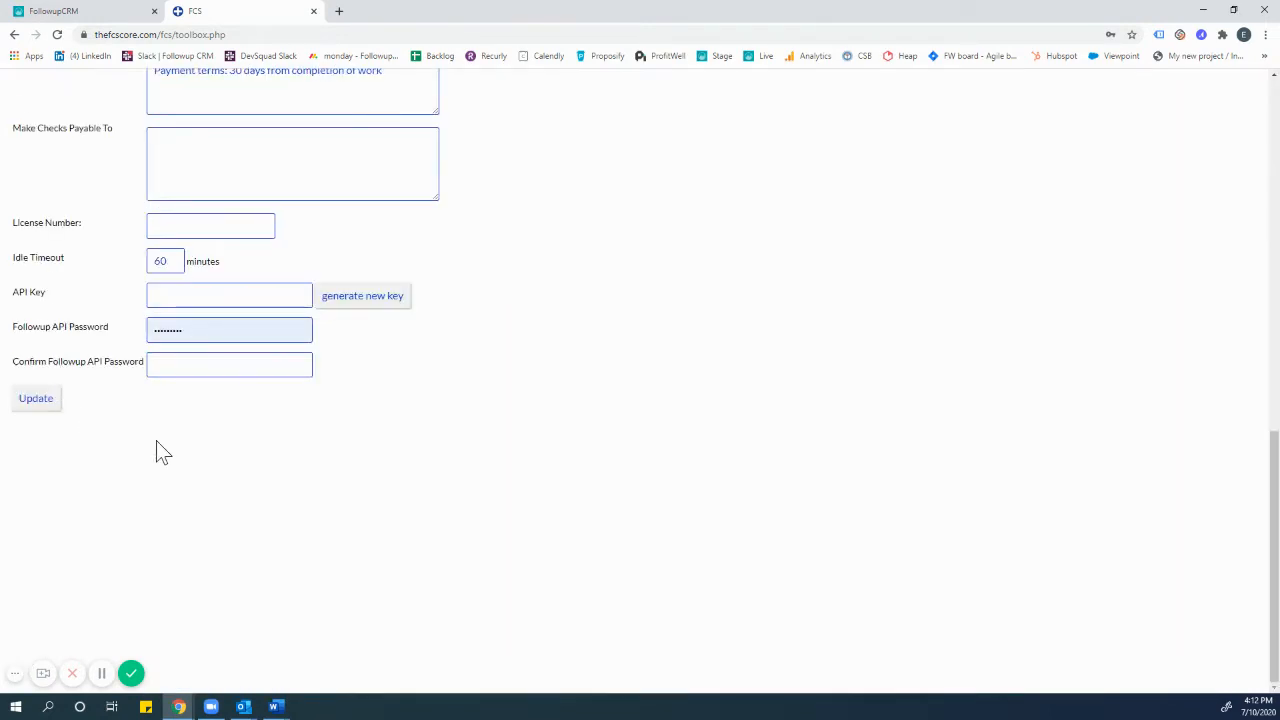
{"action": "scroll", "coordinate": [160, 450], "scroll_direction": "up", "scroll_amount": 4}
{"action": "scroll", "coordinate": [160, 450], "scroll_direction": "down", "scroll_amount": 4}
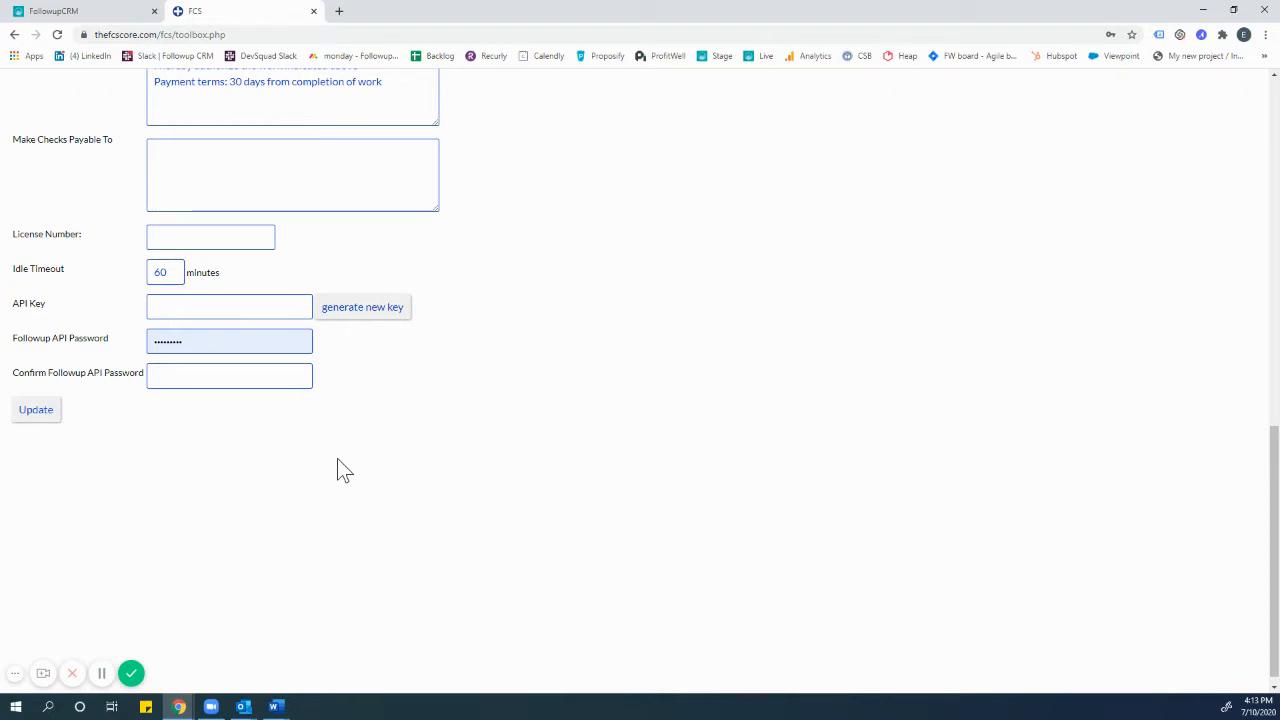
{"action": "scroll", "coordinate": [343, 466], "scroll_direction": "up", "scroll_amount": 2}
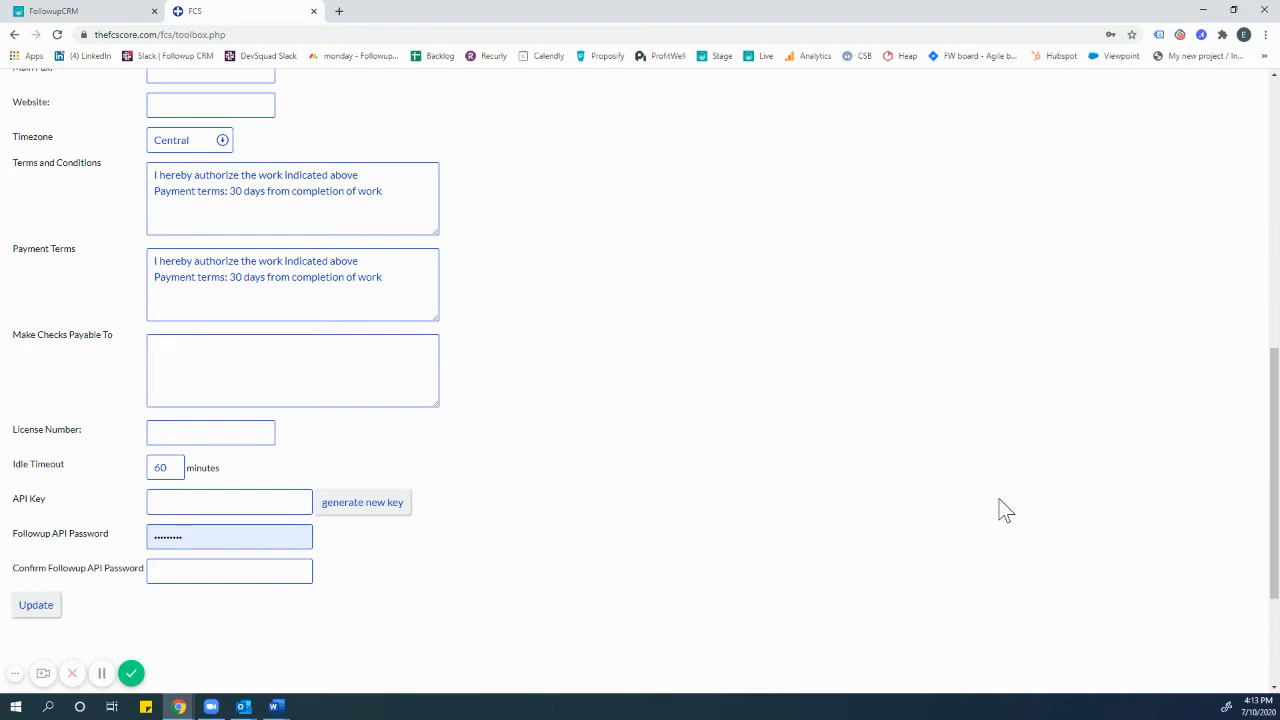
{"action": "scroll", "coordinate": [1005, 510], "scroll_direction": "up", "scroll_amount": 10}
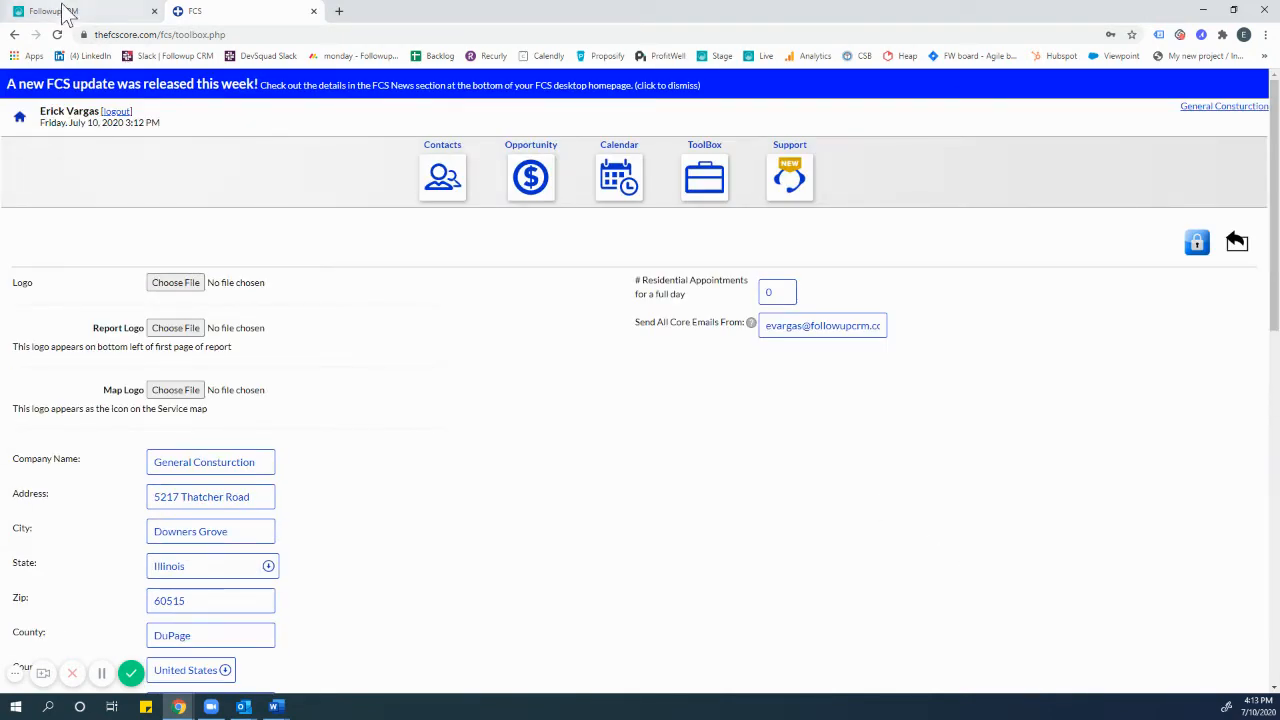
Step: Switch to FollowupCRM, save the FCS integration settings and dismiss the notification
{"action": "left_click", "coordinate": [62, 12]}
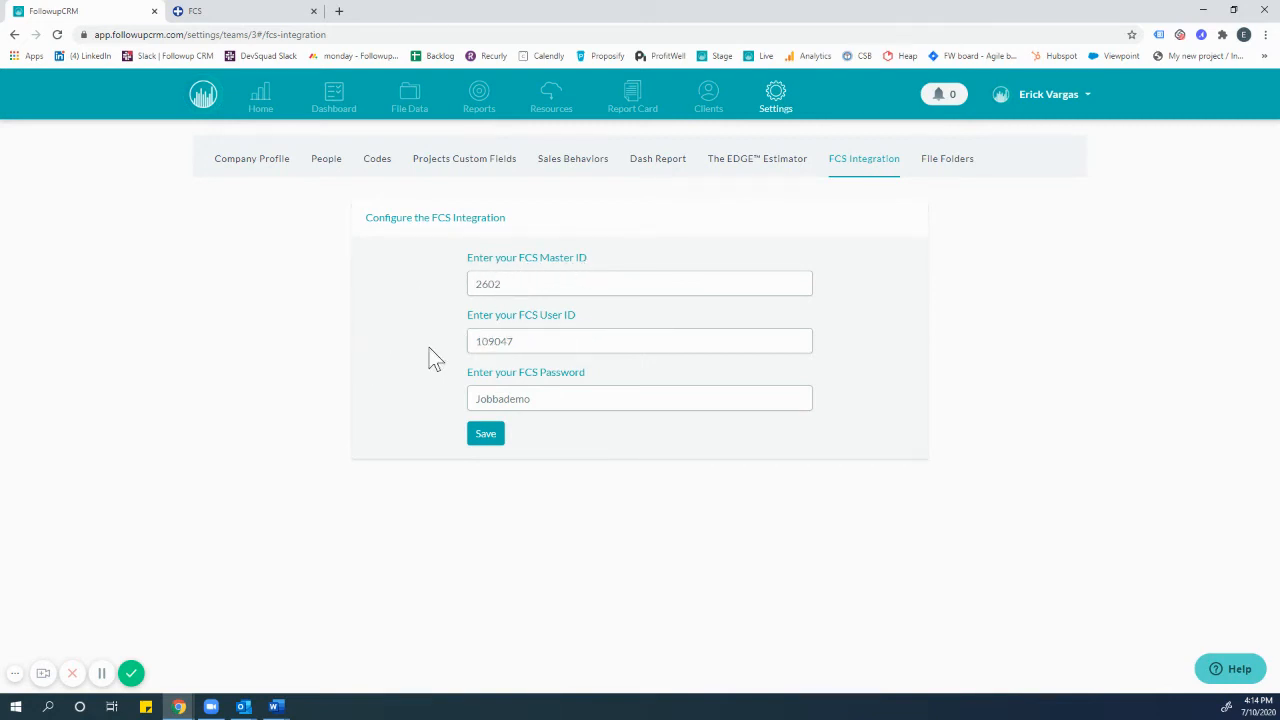
{"action": "left_click", "coordinate": [492, 438]}
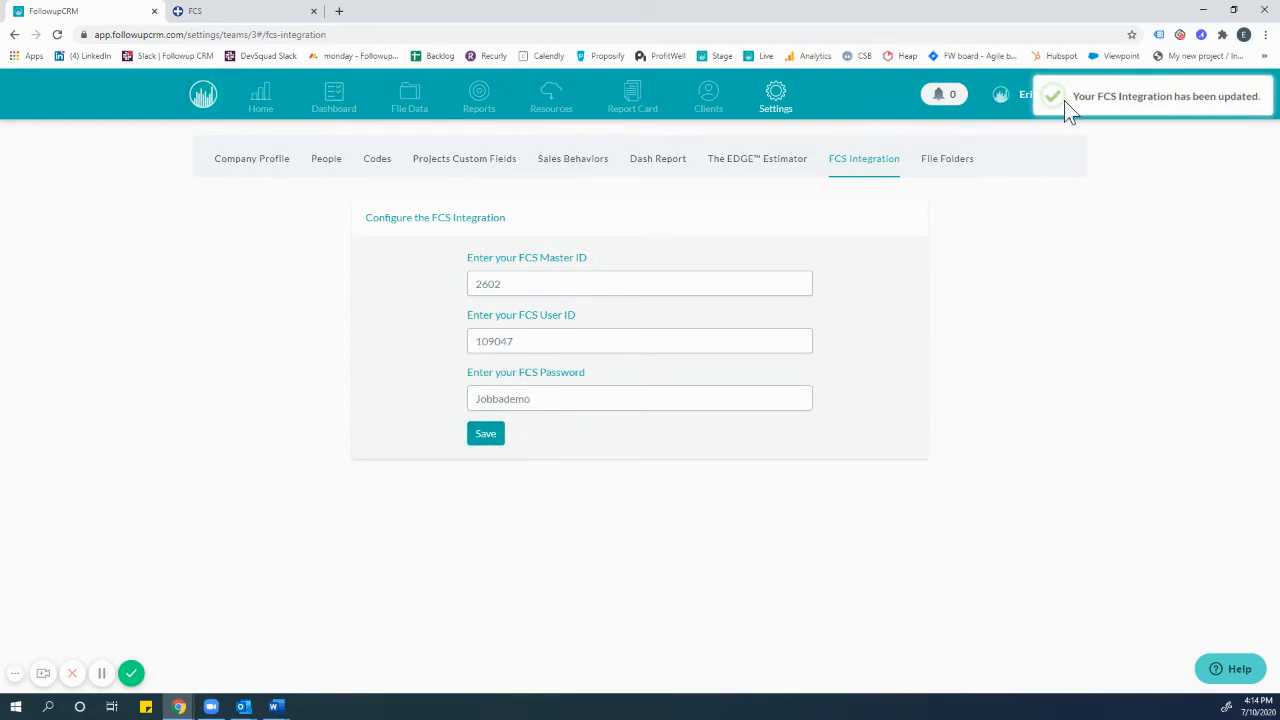
{"action": "left_click", "coordinate": [1068, 110]}
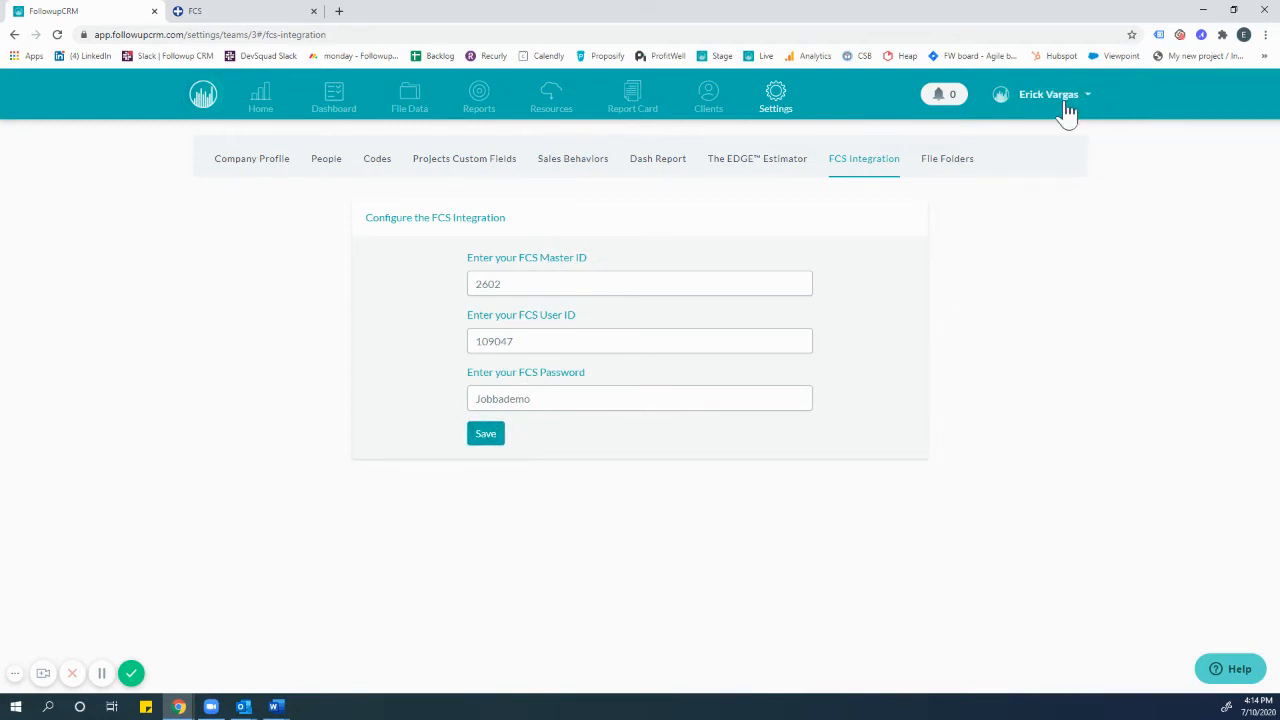
Step: Start a new project file and fill its job information from the saved Test File 5/1 autofill entry
{"action": "left_click", "coordinate": [416, 104]}
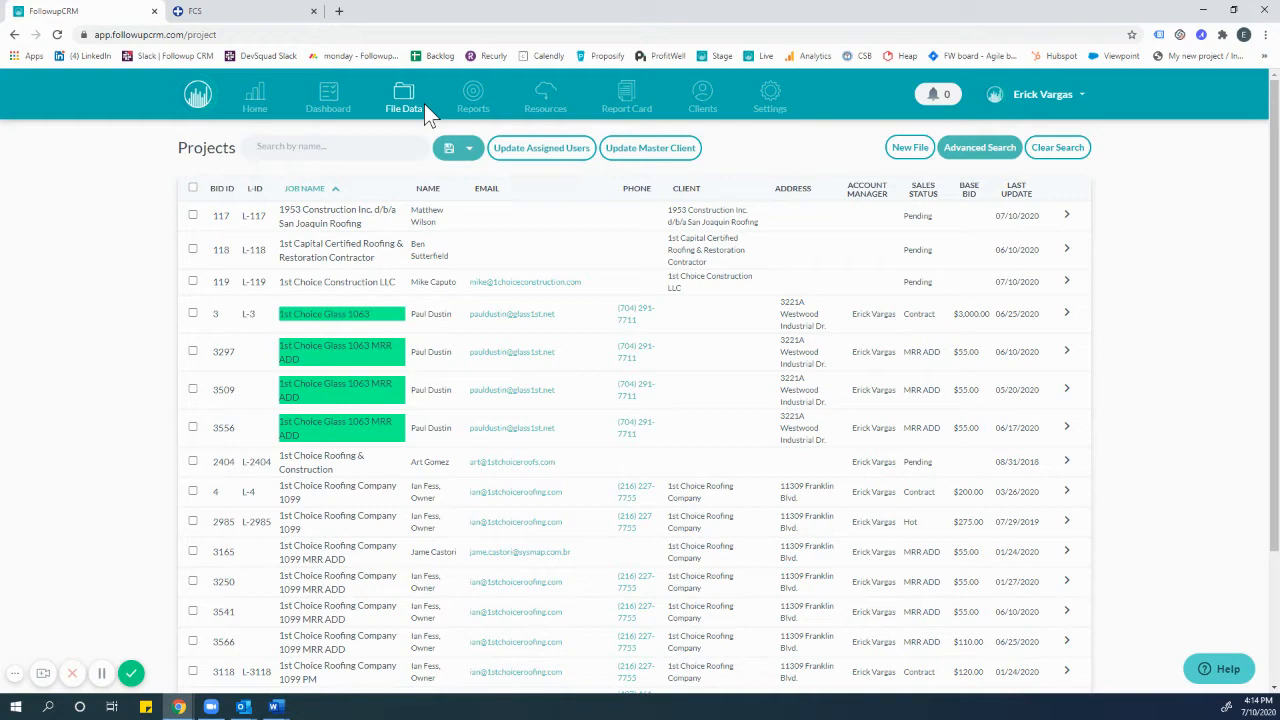
{"action": "left_click", "coordinate": [910, 150]}
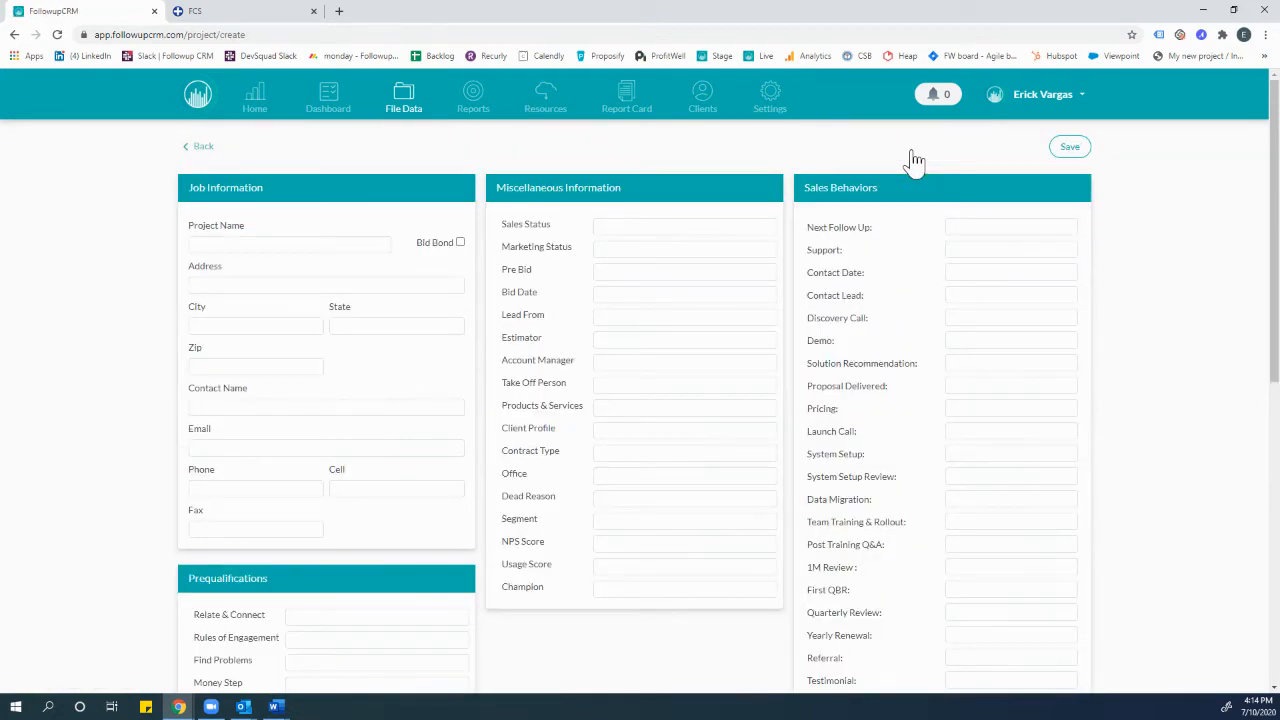
{"action": "left_click", "coordinate": [319, 244]}
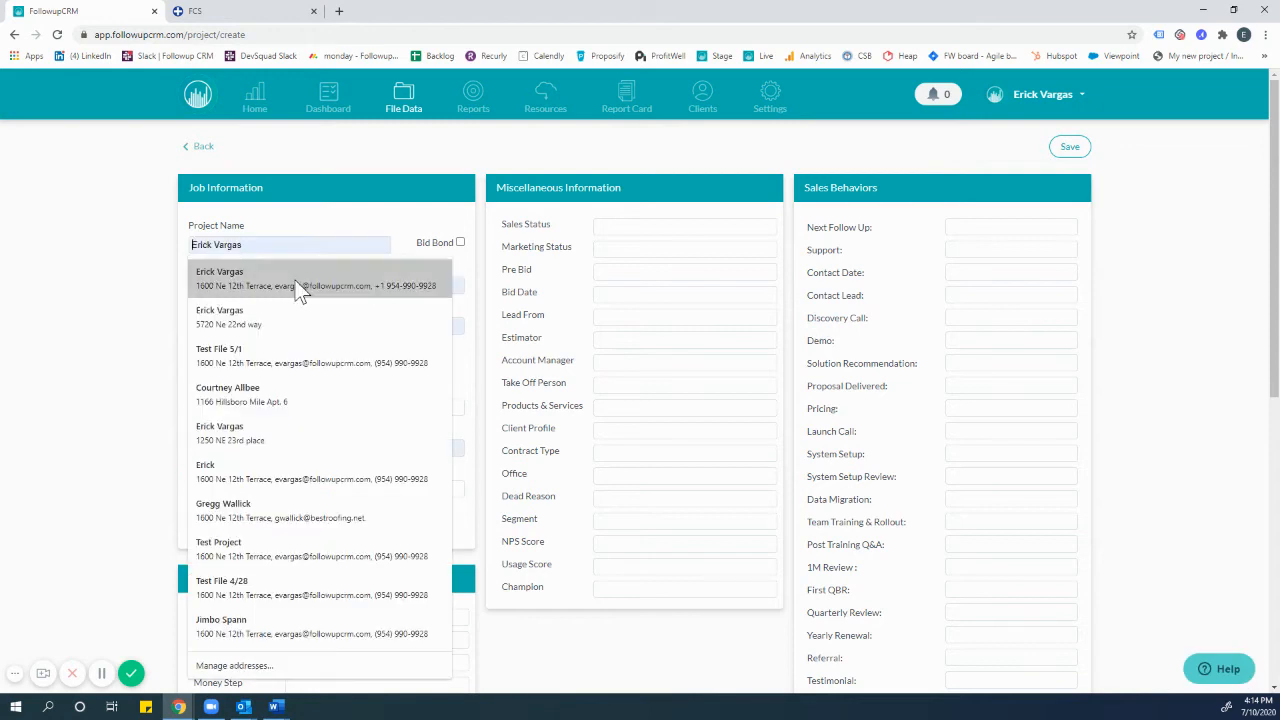
{"action": "left_click", "coordinate": [261, 355]}
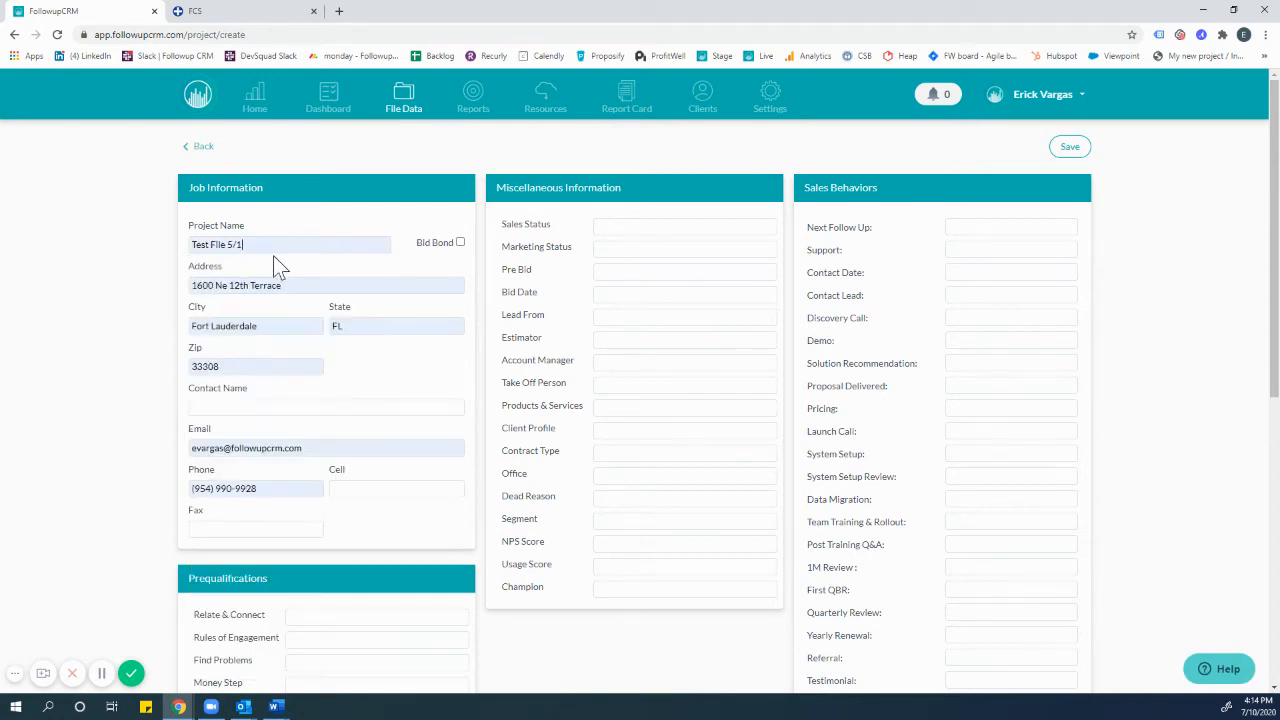
Step: Change the new project's name to Test File 7/10
{"action": "left_click", "coordinate": [279, 245]}
{"action": "key", "text": "BackSpace"}
{"action": "key", "text": "BackSpace"}
{"action": "key", "text": "BackSpace"}
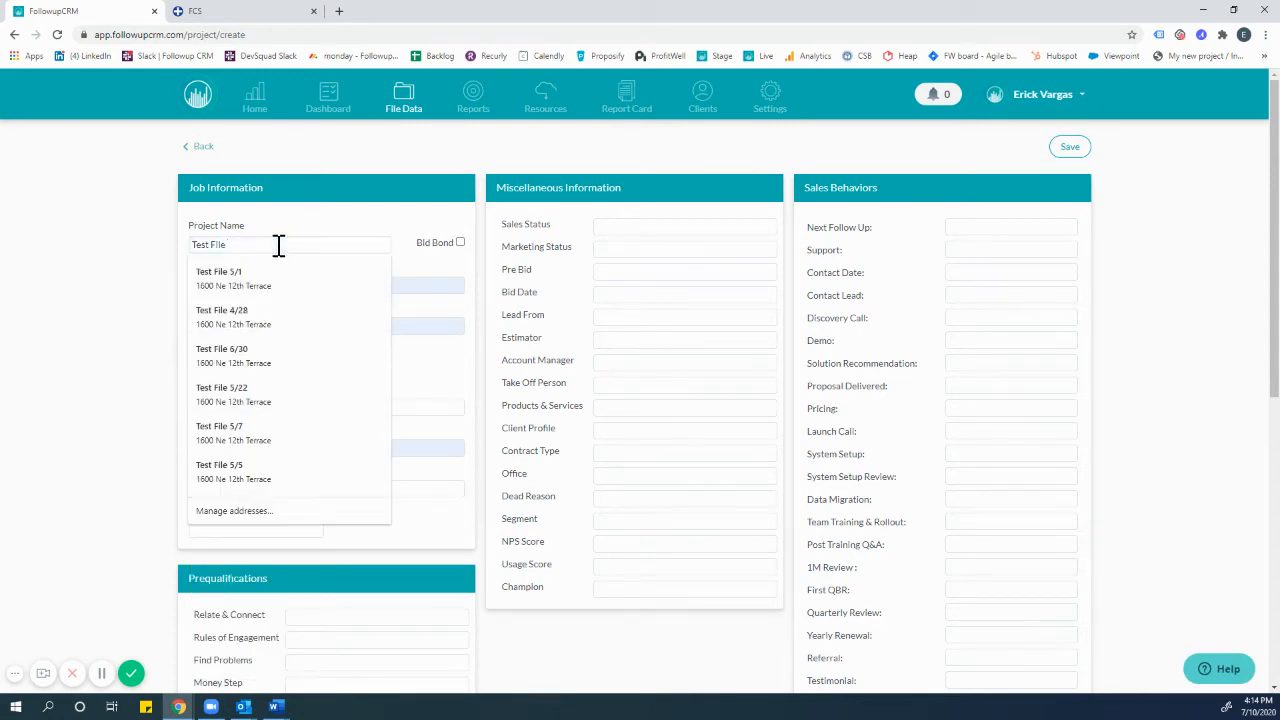
{"action": "type", "text": "7"}
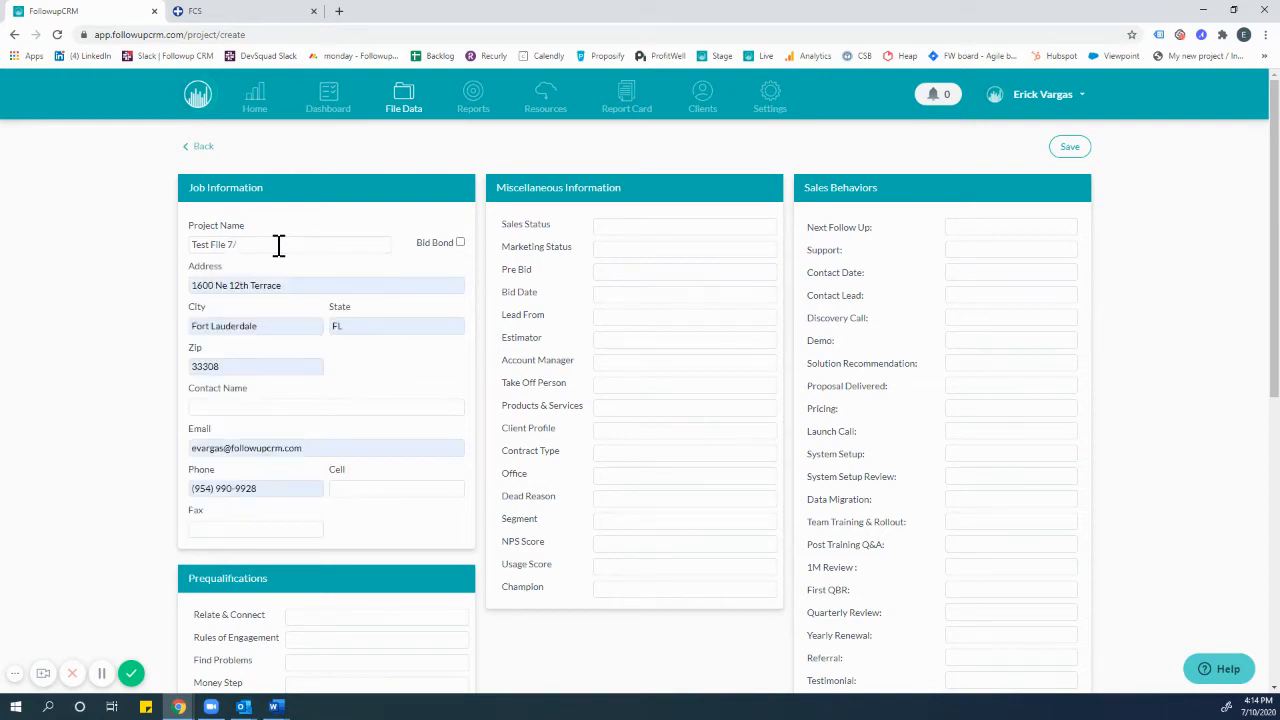
{"action": "type", "text": "/10"}
Step: Fill in the contact's name from a saved entry and save the new project
{"action": "left_click", "coordinate": [243, 408]}
{"action": "left_click", "coordinate": [245, 460]}
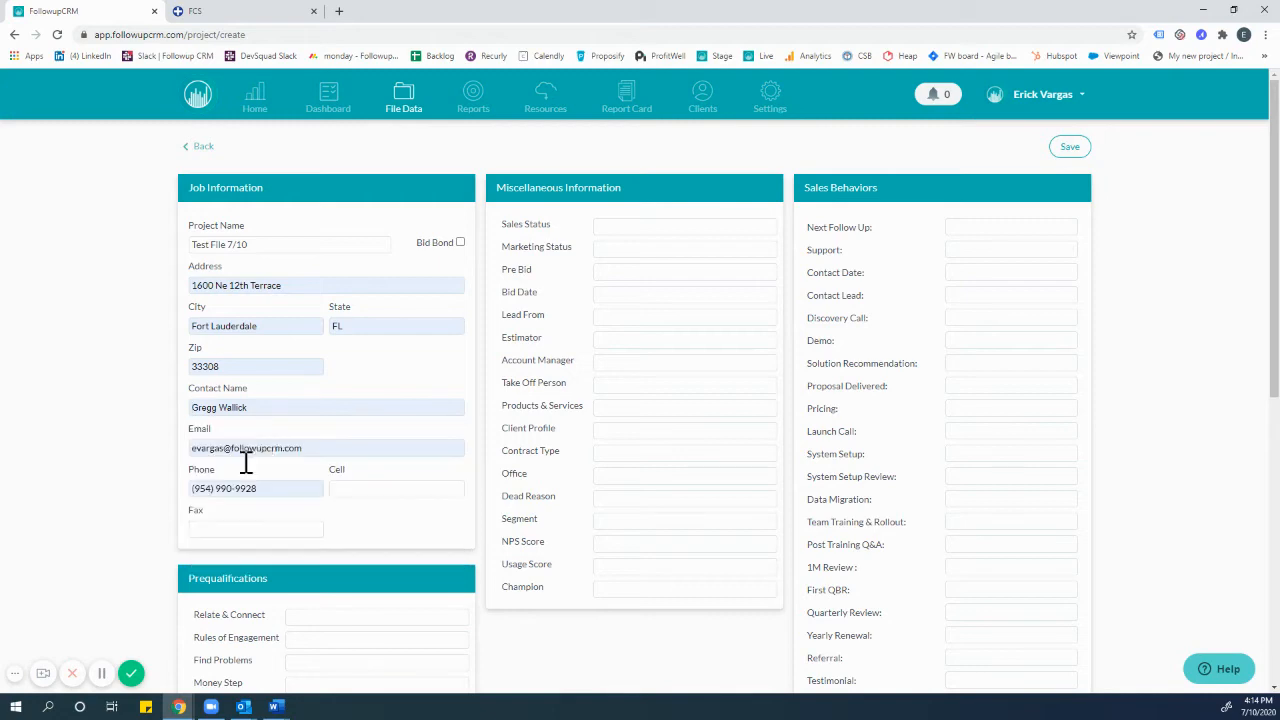
{"action": "left_click", "coordinate": [1070, 148]}
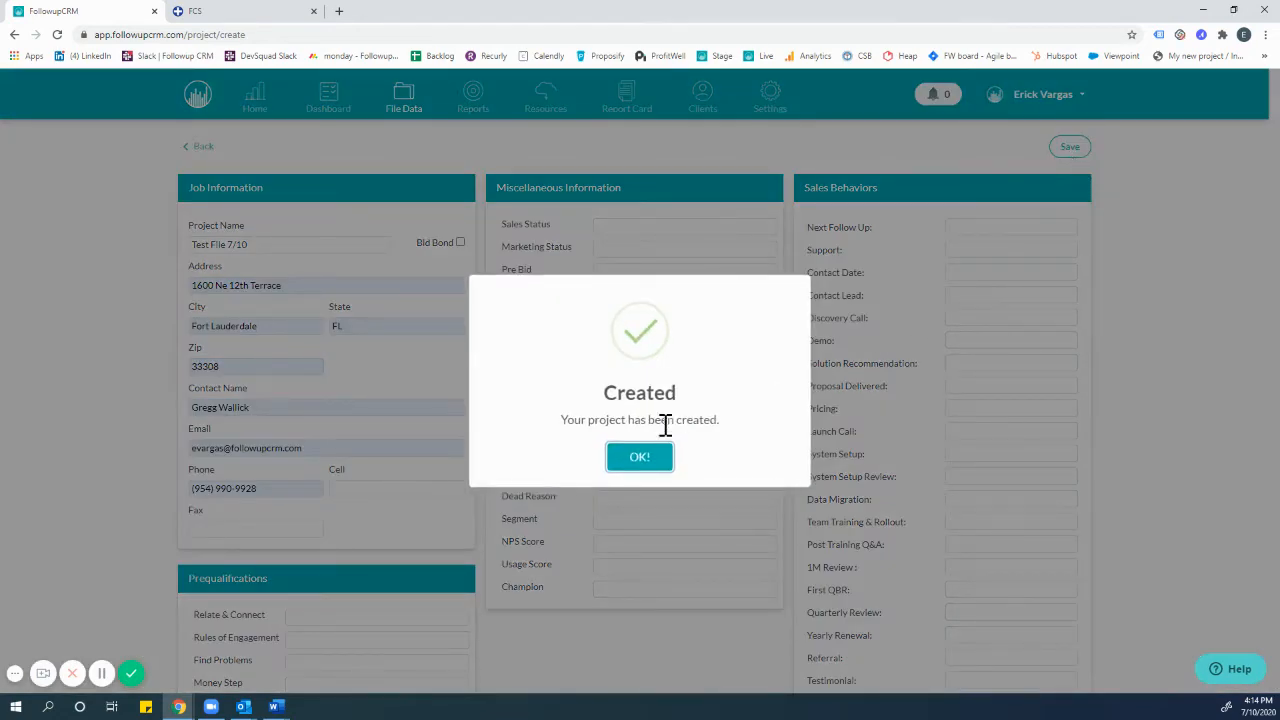
{"action": "left_click", "coordinate": [633, 456]}
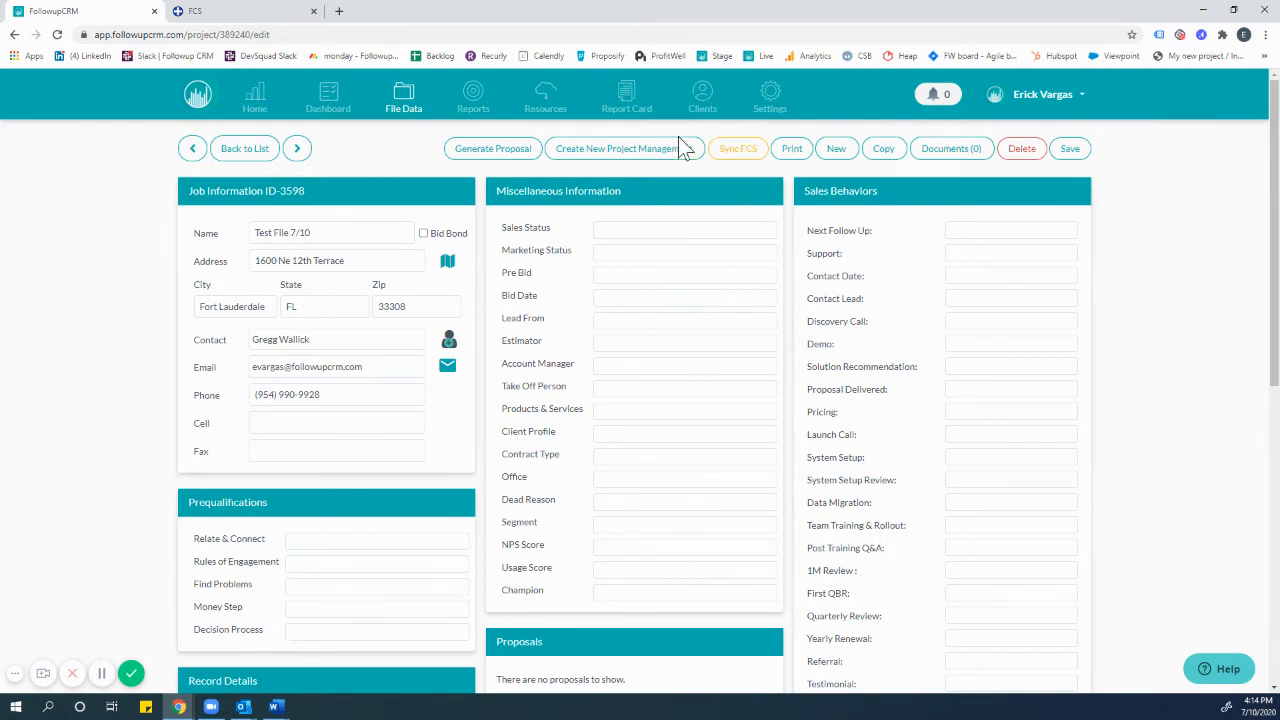
Step: Sync the Test File 7/10 project with FCS
{"action": "left_click", "coordinate": [745, 160]}
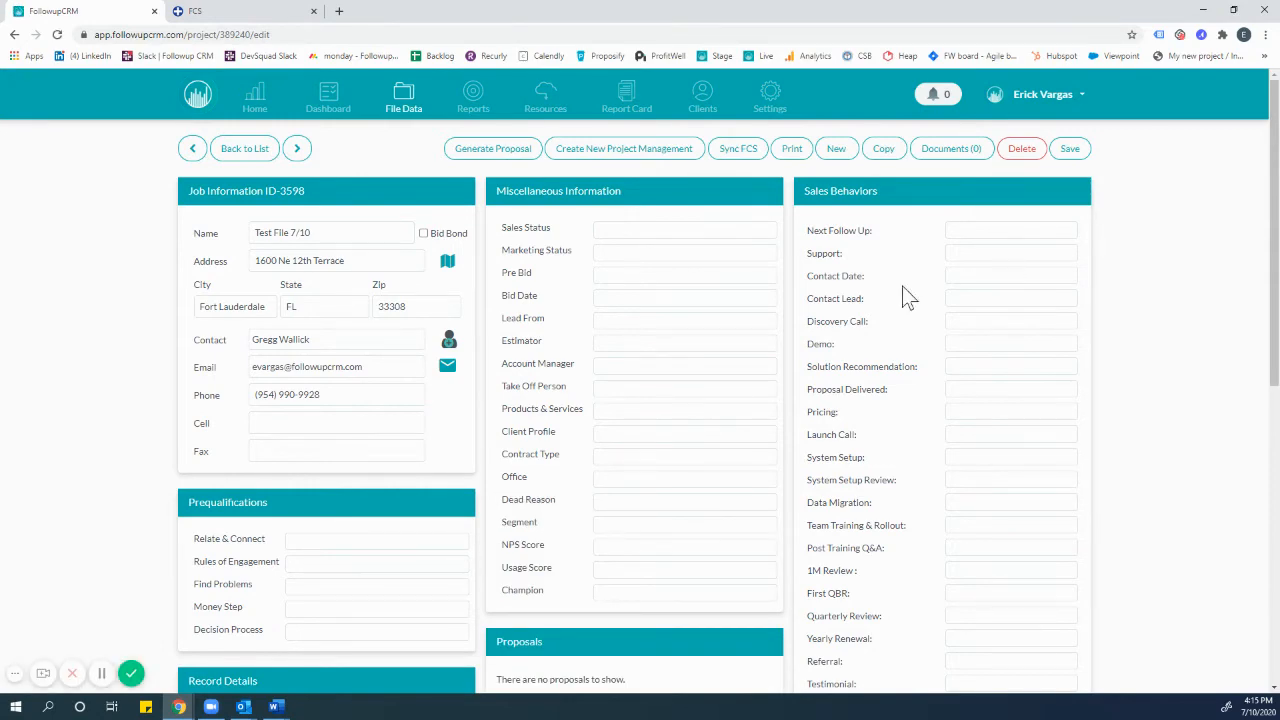
{"action": "scroll", "coordinate": [741, 350], "scroll_direction": "down", "scroll_amount": 2}
{"action": "scroll", "coordinate": [741, 350], "scroll_direction": "down", "scroll_amount": 1}
{"action": "scroll", "coordinate": [741, 350], "scroll_direction": "up", "scroll_amount": 5}
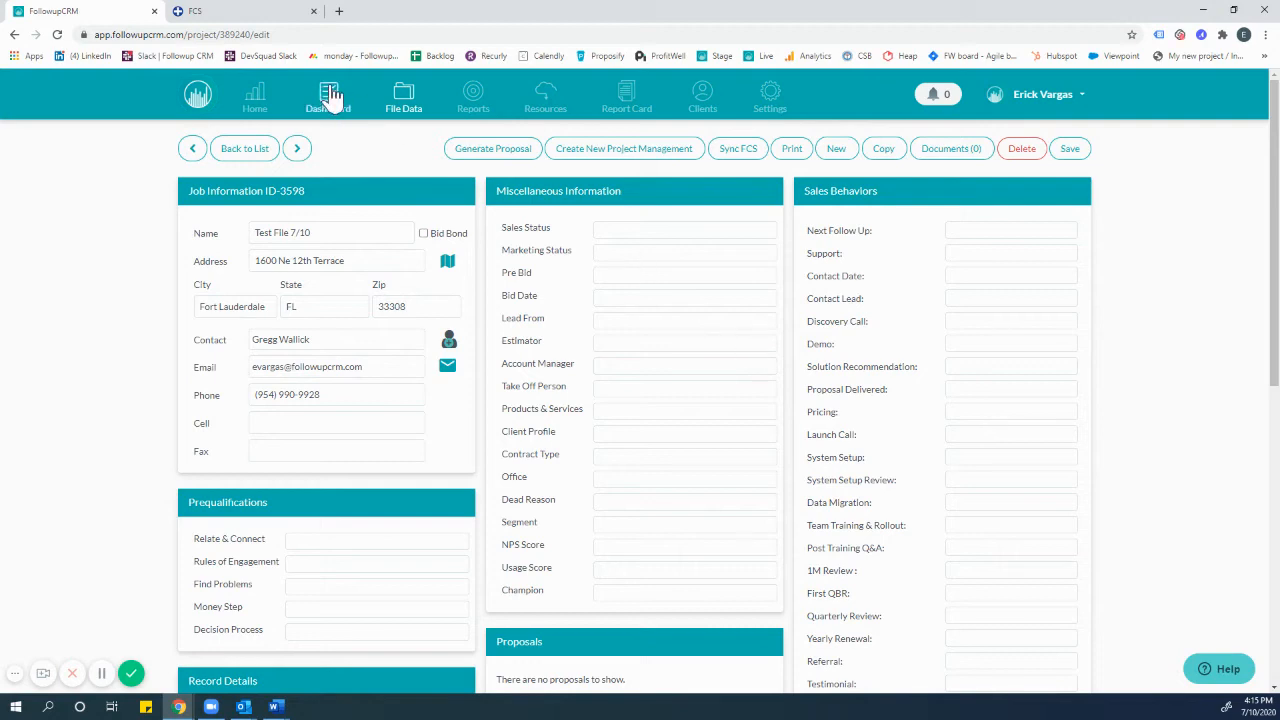
Step: Switch to FCS and expand the Test File 7/10 job in the toolbox's Followup CRM Jobs new project queue
{"action": "left_click", "coordinate": [221, 14]}
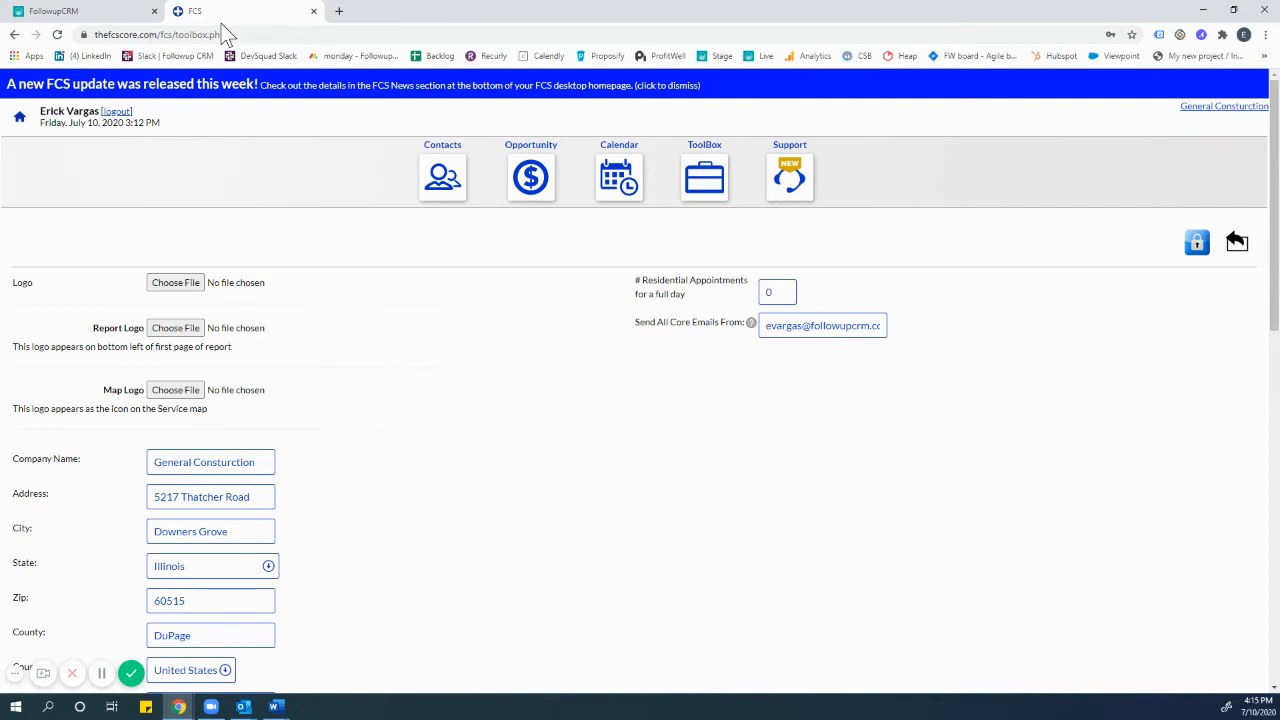
{"action": "left_click", "coordinate": [707, 176]}
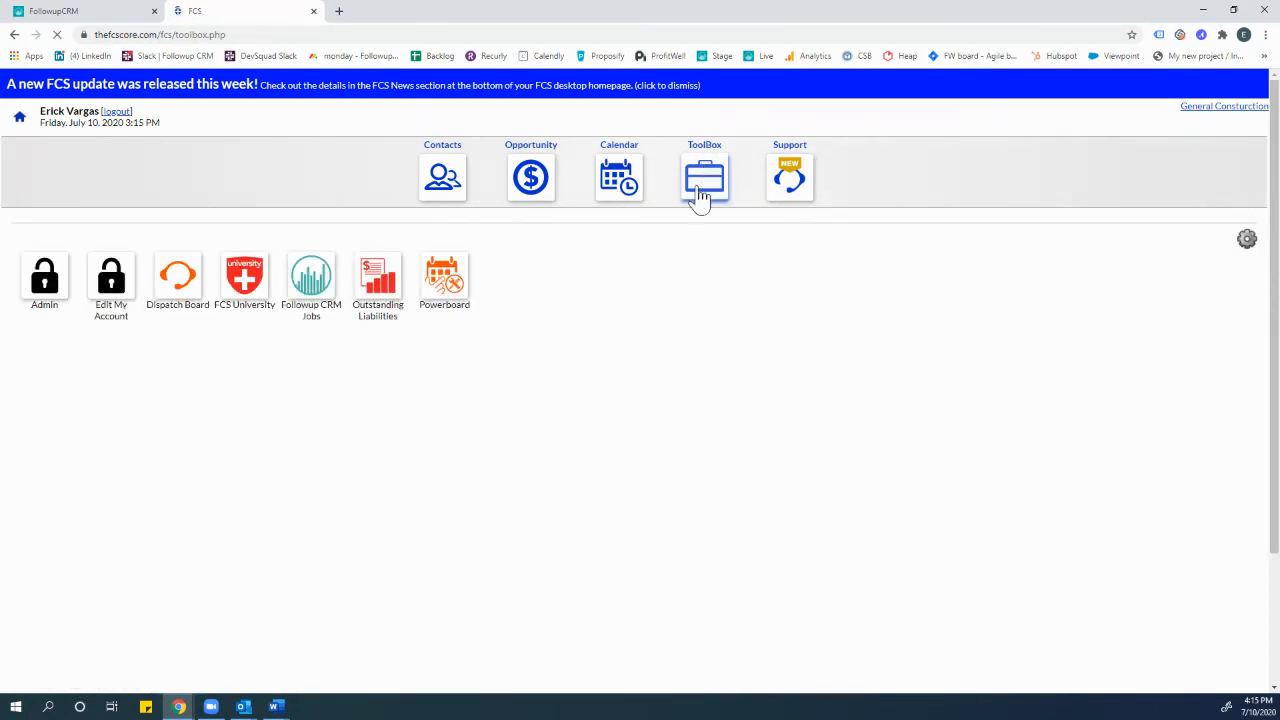
{"action": "left_click", "coordinate": [312, 280]}
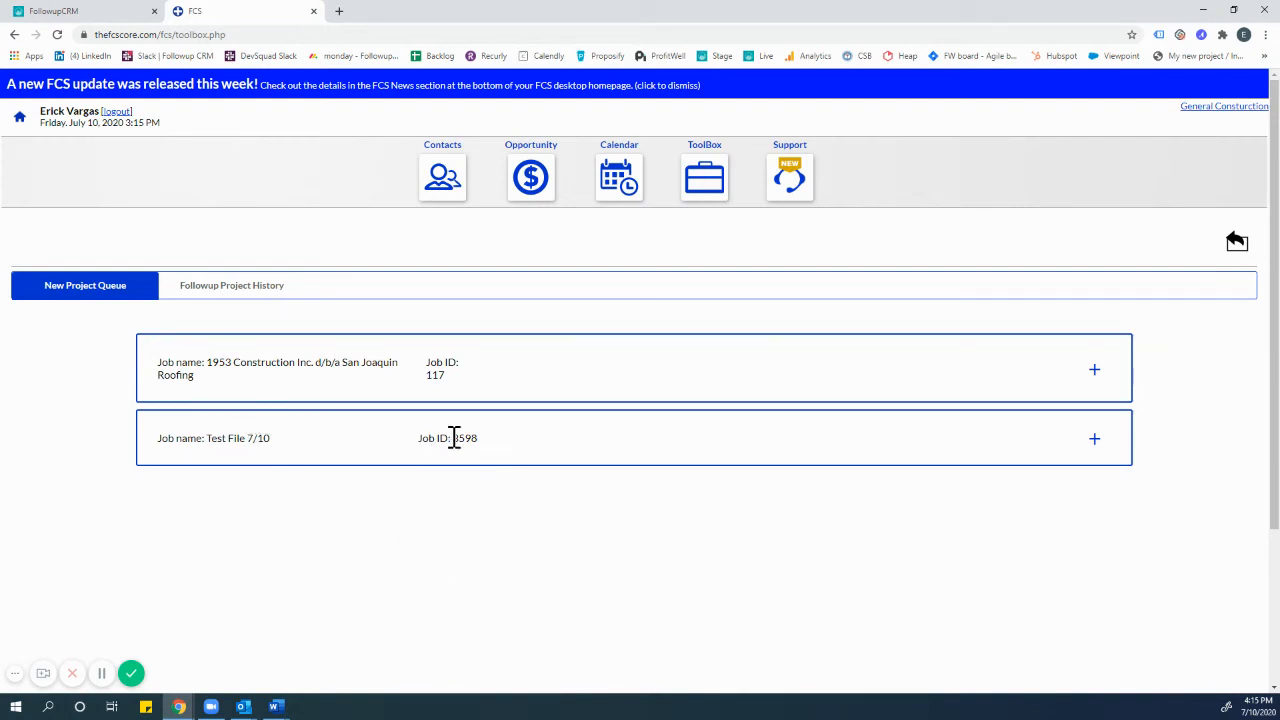
{"action": "left_click", "coordinate": [1095, 440]}
{"action": "scroll", "coordinate": [978, 465], "scroll_direction": "down", "scroll_amount": 1}
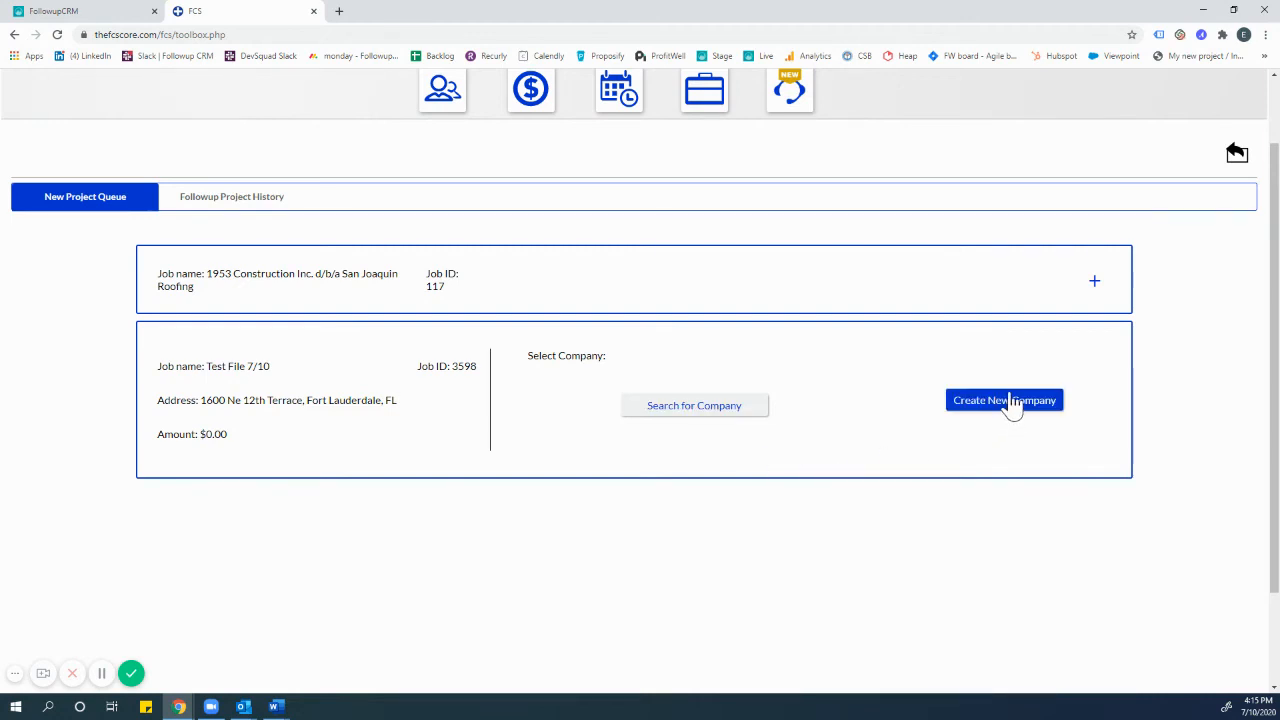
Step: Try creating a new commercial company for the Test File 7/10 job
{"action": "left_click", "coordinate": [682, 410]}
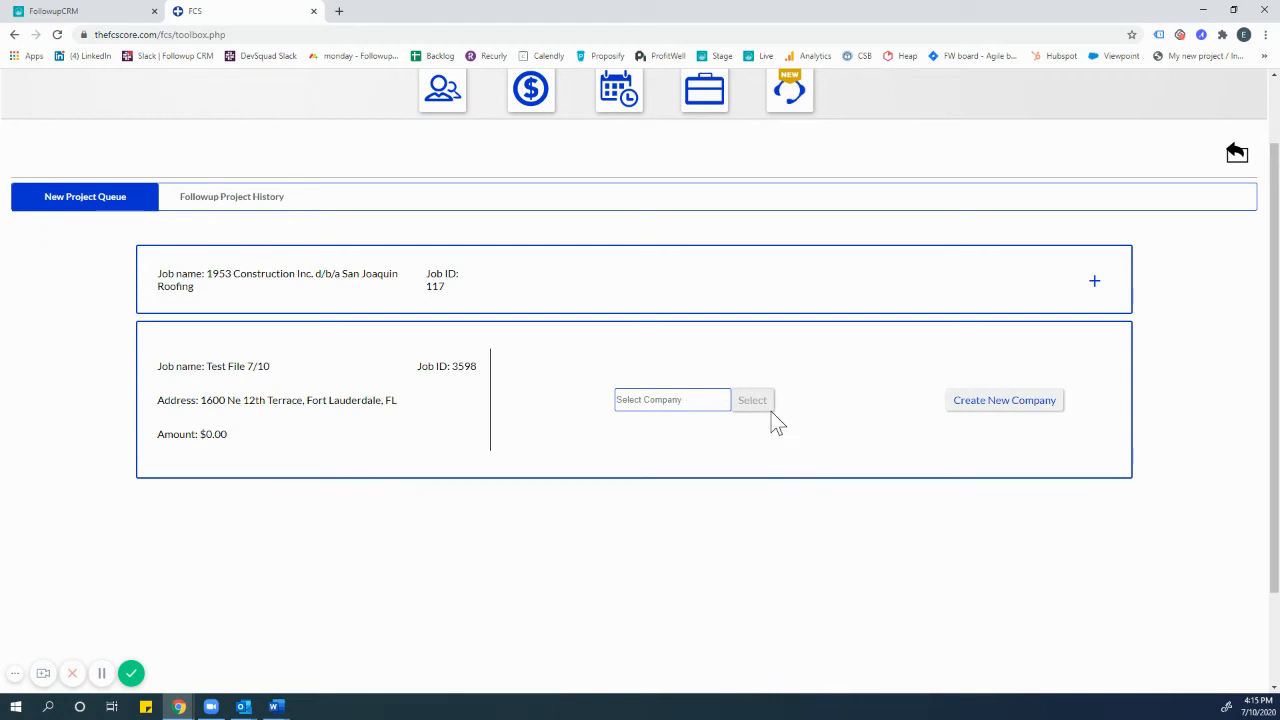
{"action": "left_click", "coordinate": [980, 402]}
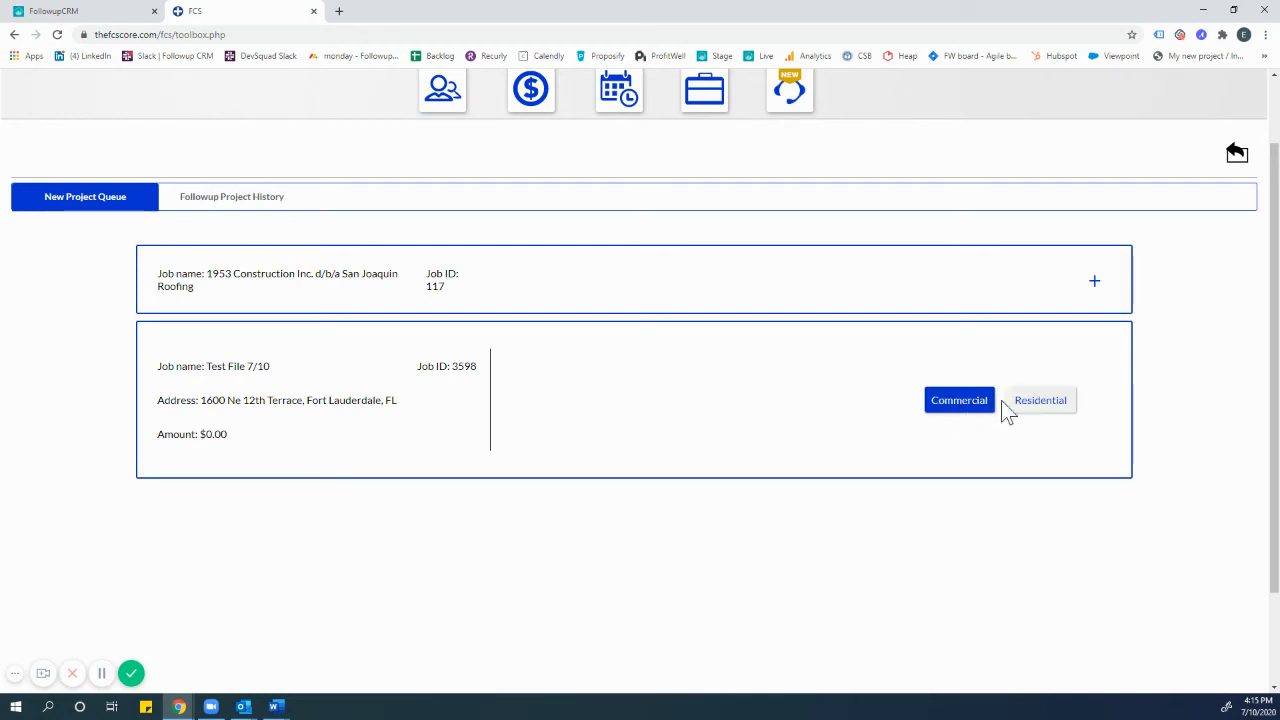
{"action": "left_click", "coordinate": [990, 418]}
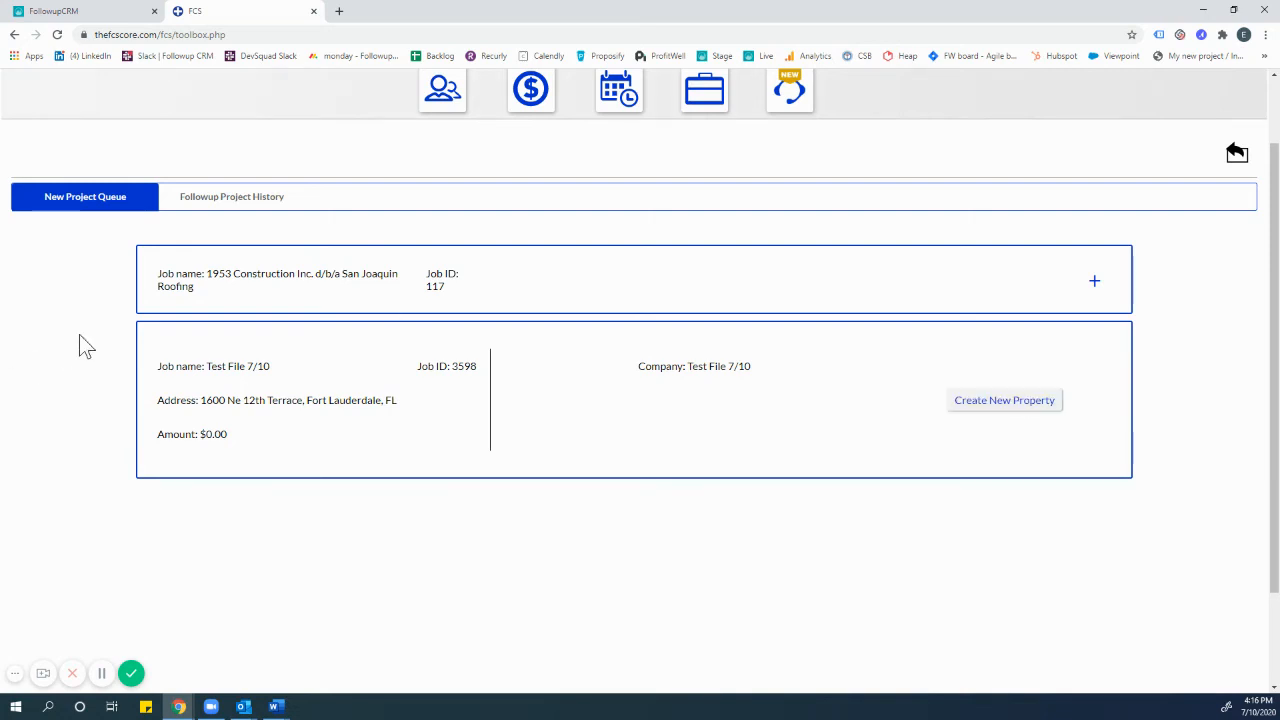
Step: Go back to the toolbox and reopen the Test File 7/10 job in the Followup CRM Jobs queue
{"action": "left_click", "coordinate": [14, 35]}
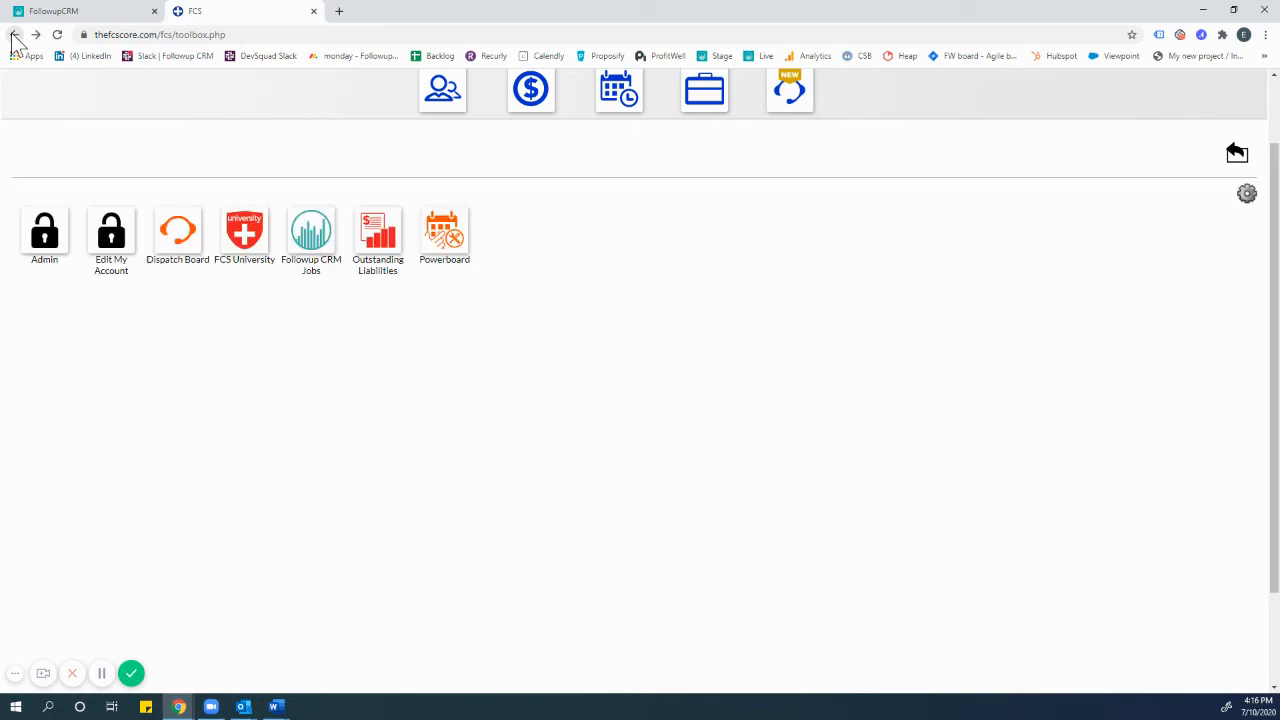
{"action": "left_click", "coordinate": [311, 235]}
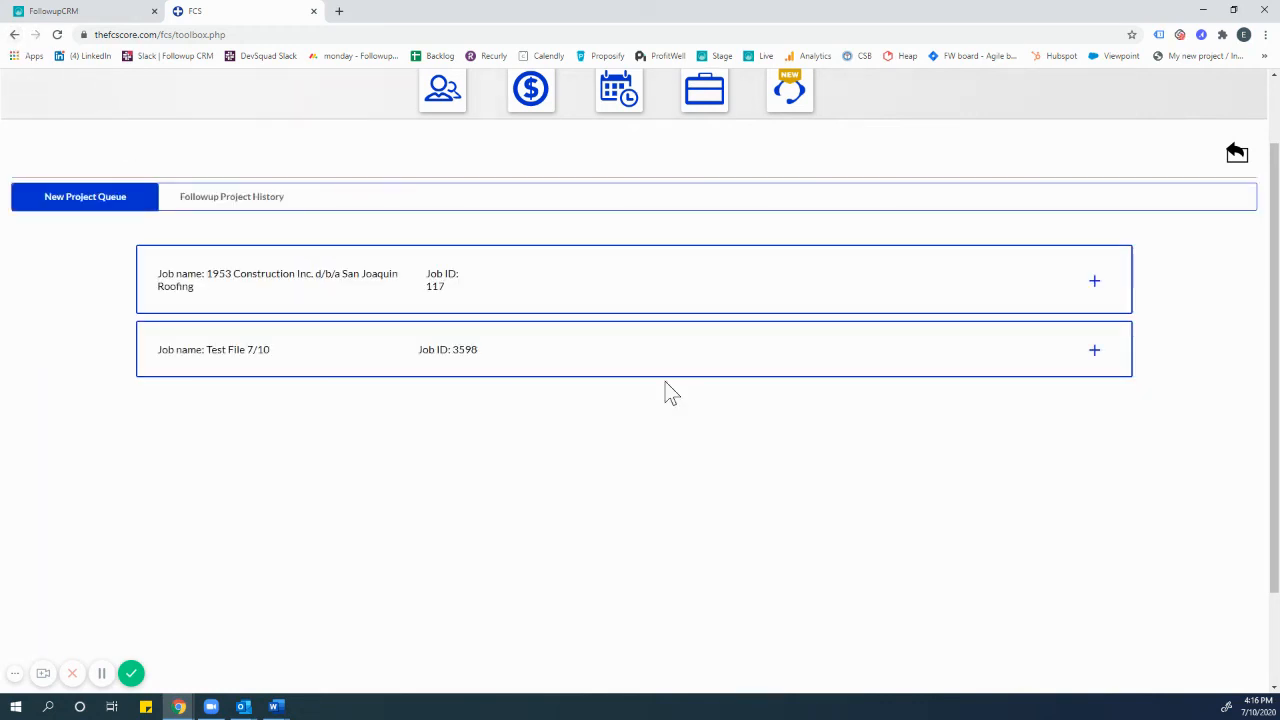
{"action": "left_click", "coordinate": [1092, 354]}
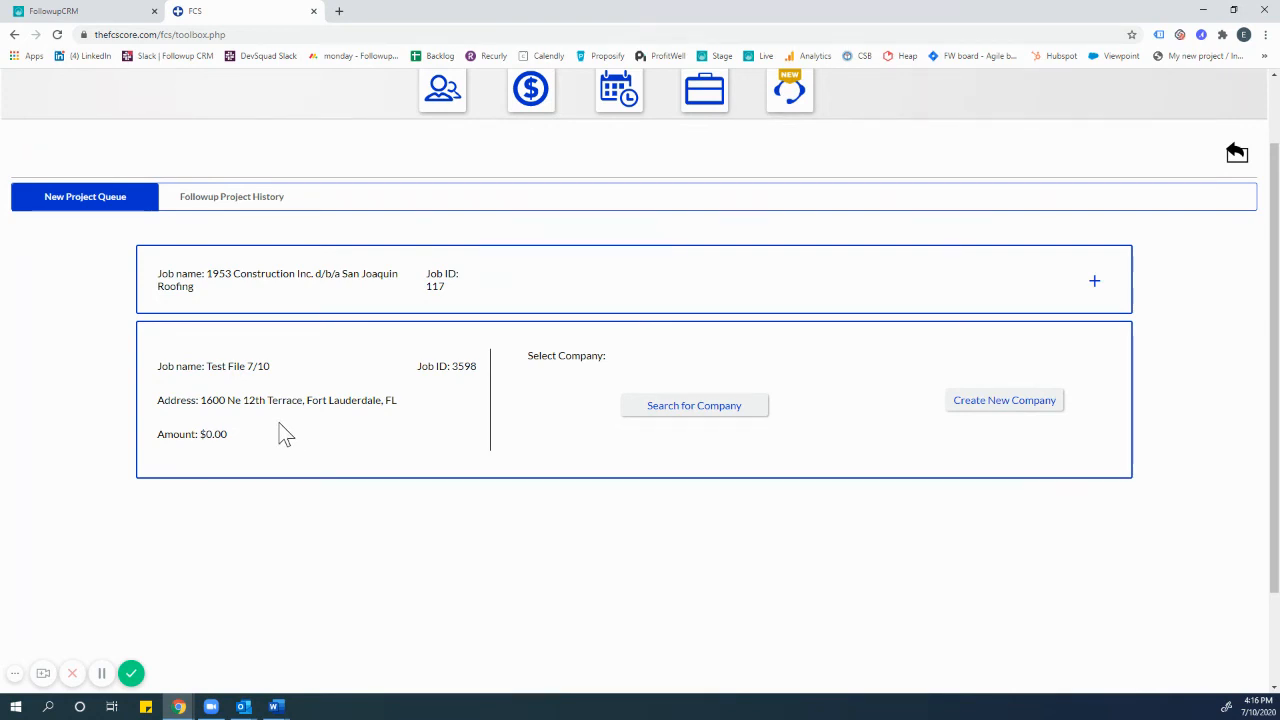
Step: Search the existing companies and assign the client listed under a person's name to the Test File 7/10 job
{"action": "left_click", "coordinate": [694, 408]}
{"action": "left_click", "coordinate": [688, 400]}
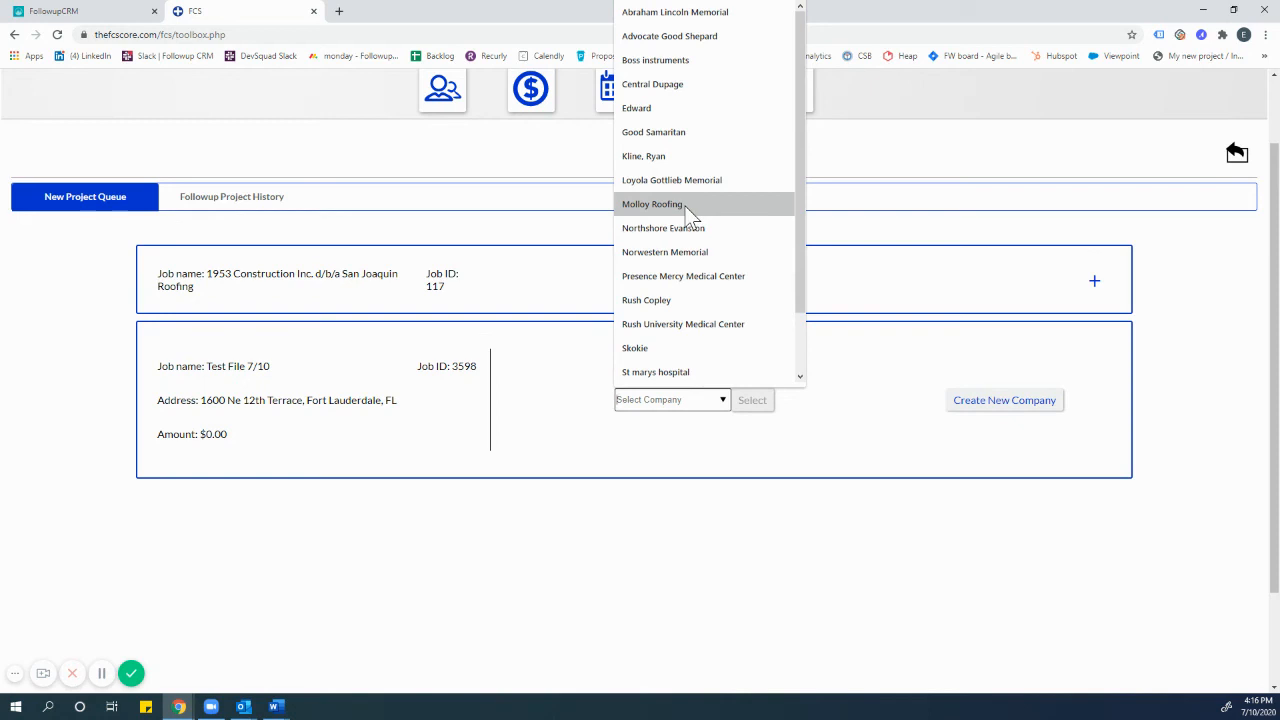
{"action": "left_click", "coordinate": [683, 160]}
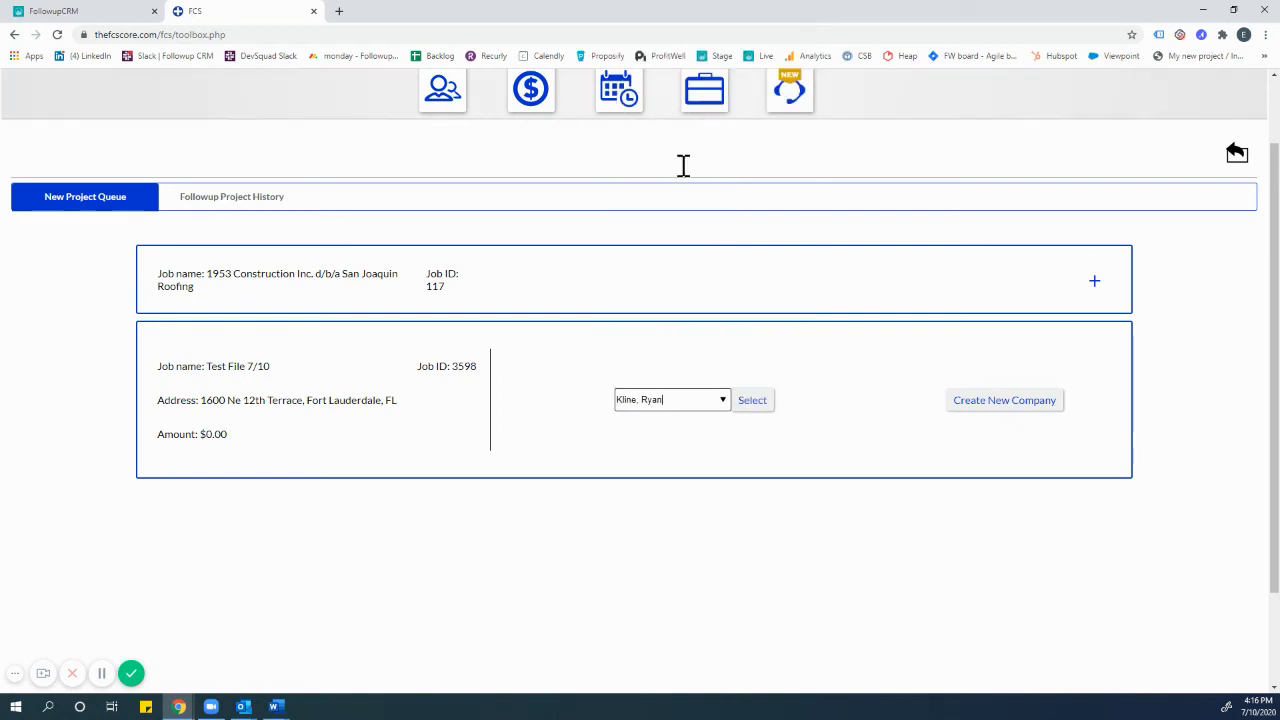
{"action": "left_click", "coordinate": [750, 401]}
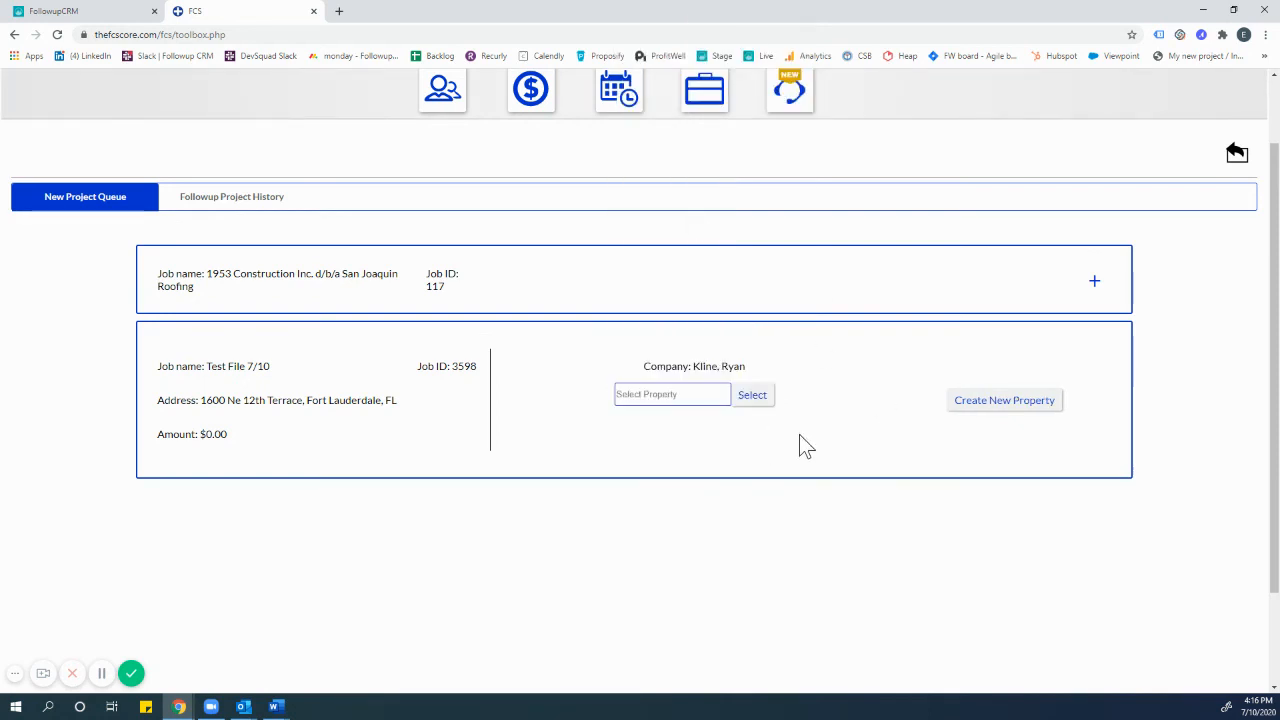
Step: Assign the client's existing residence property to the Test File 7/10 job and add the job to FCS
{"action": "left_click", "coordinate": [666, 394]}
{"action": "left_click", "coordinate": [653, 436]}
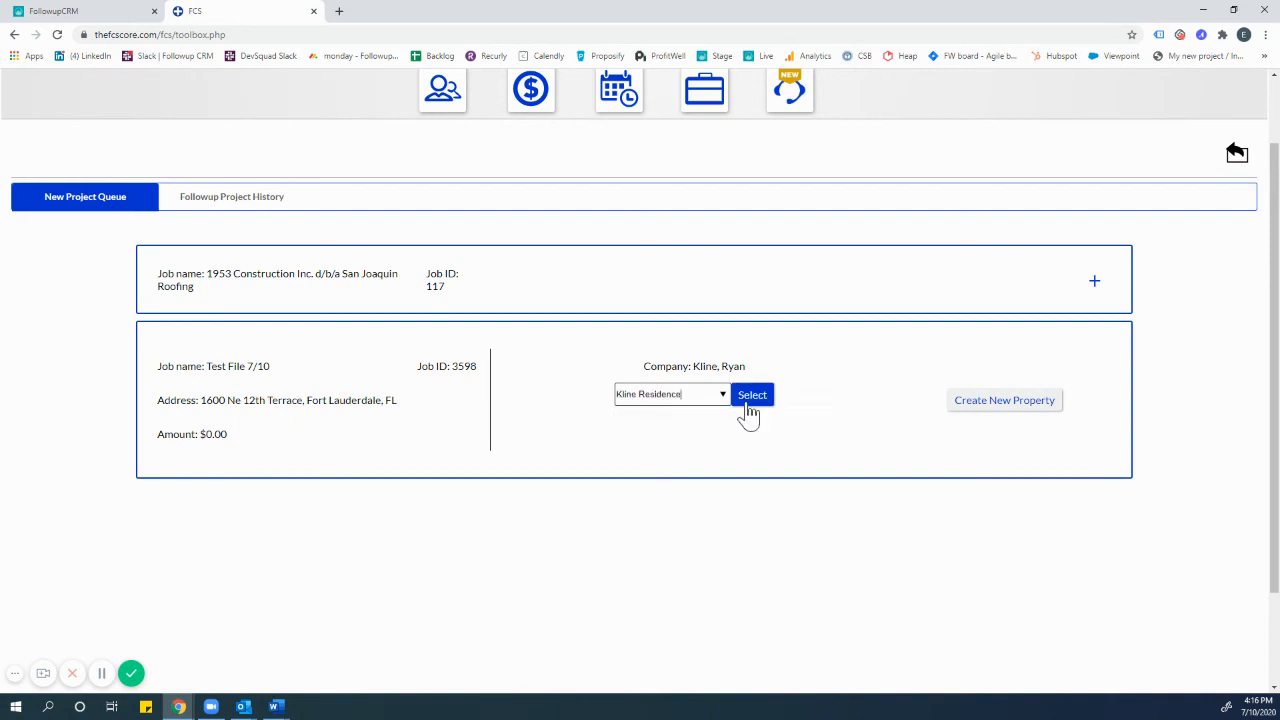
{"action": "left_click", "coordinate": [757, 397]}
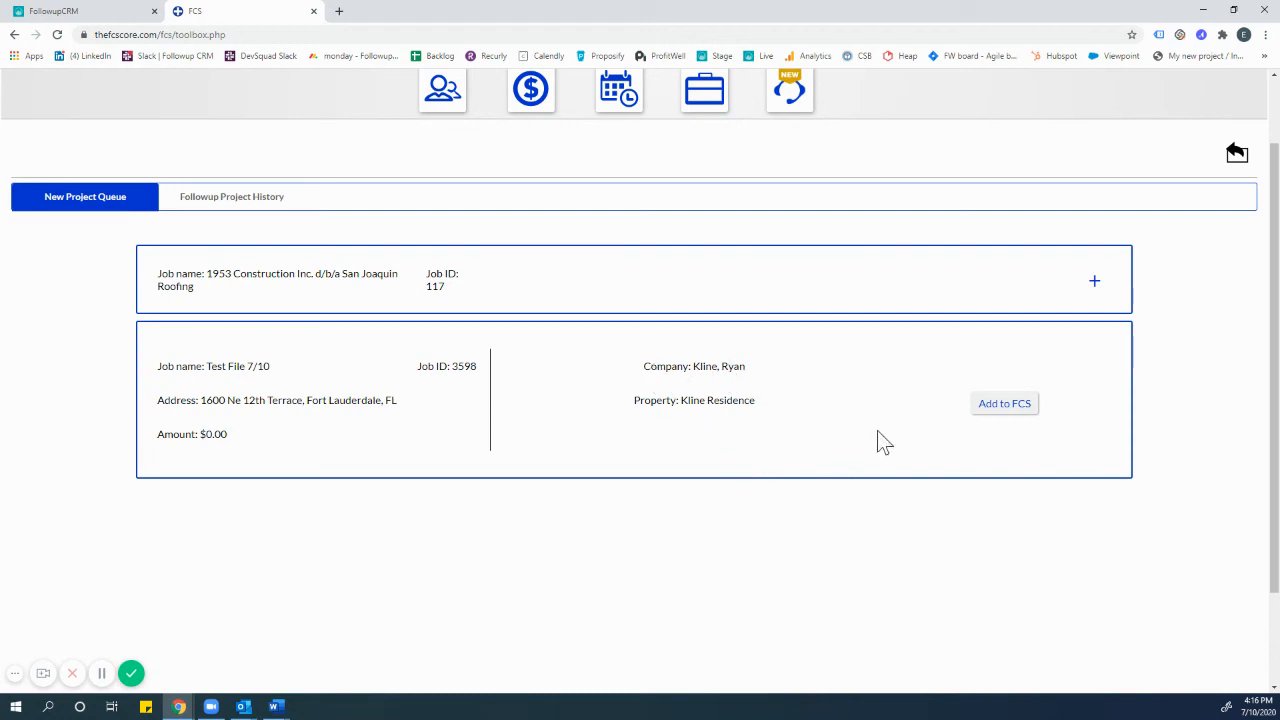
{"action": "left_click", "coordinate": [1024, 408]}
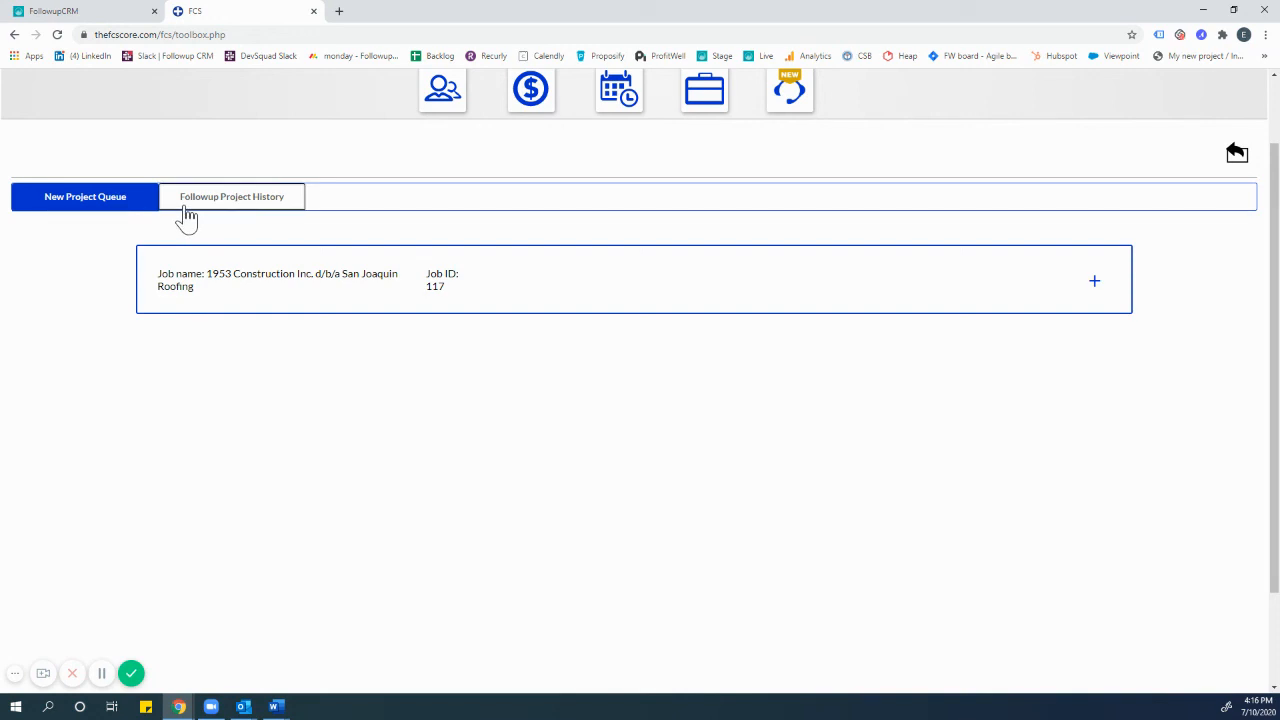
Step: Check the refreshed Followup Project History for the Test File 7/10 job and open its linked property record
{"action": "left_click", "coordinate": [228, 212]}
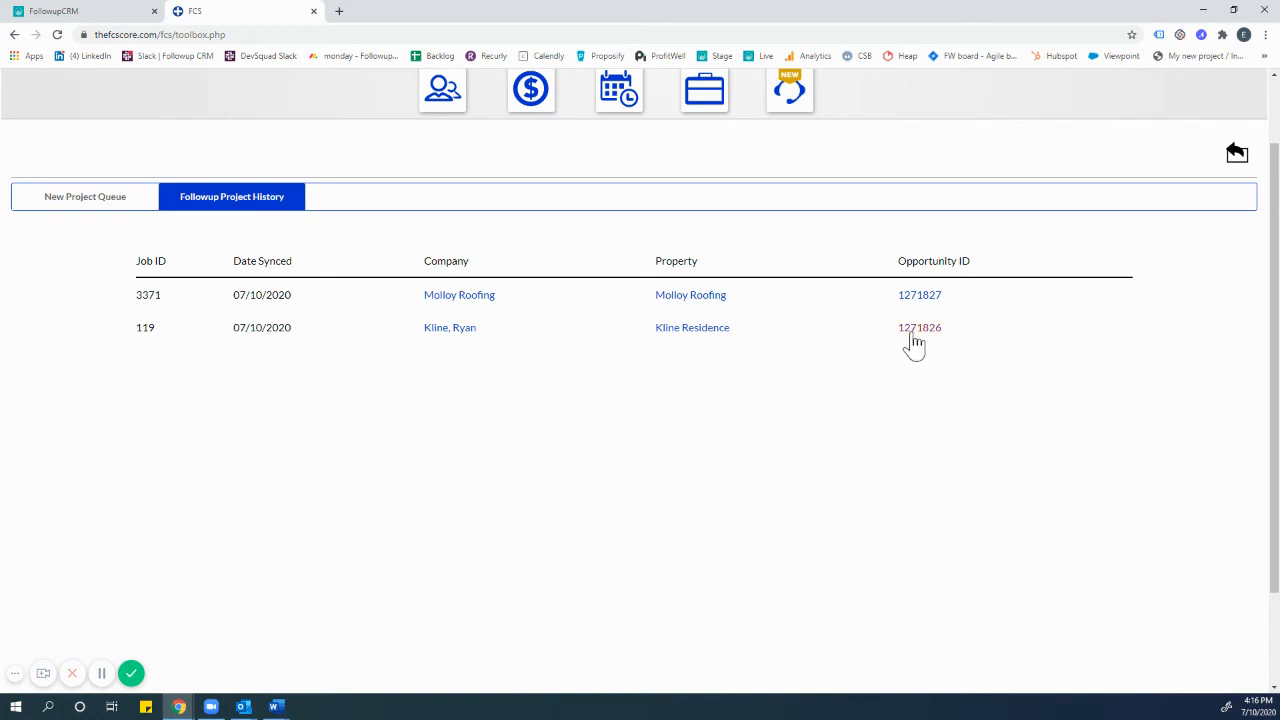
{"action": "left_click", "coordinate": [56, 34]}
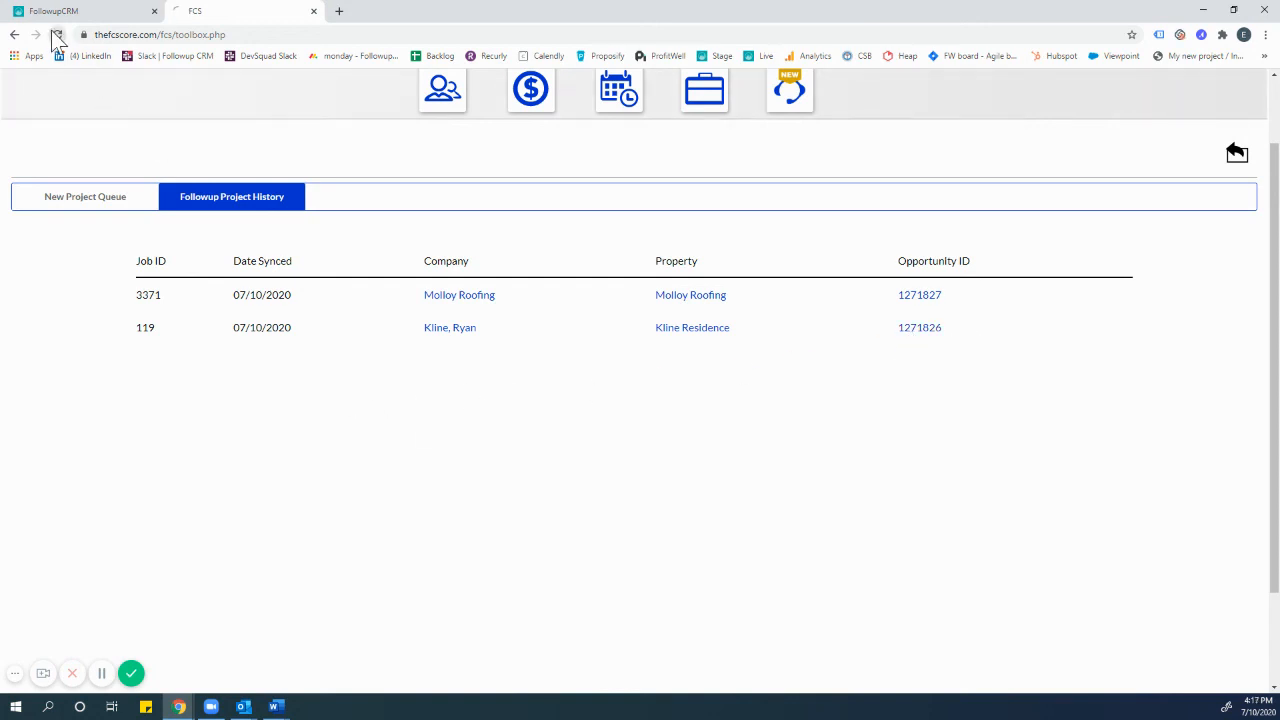
{"action": "left_click", "coordinate": [311, 190]}
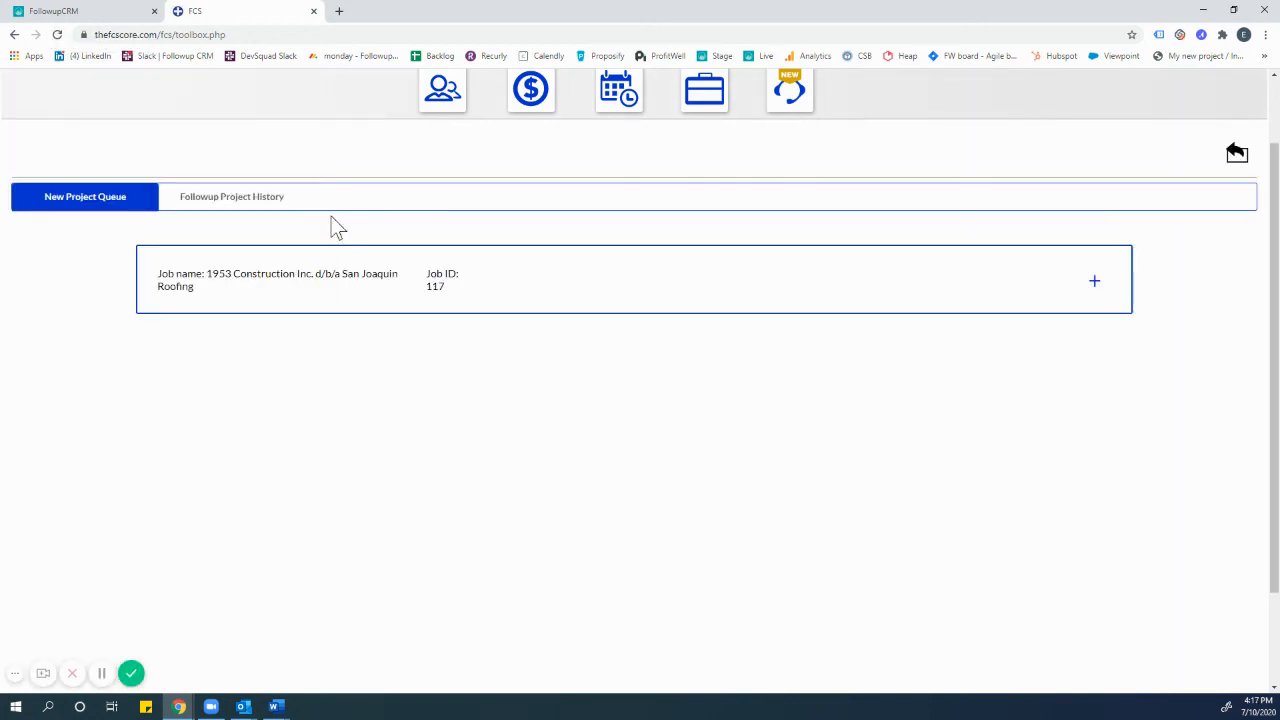
{"action": "left_click", "coordinate": [226, 200]}
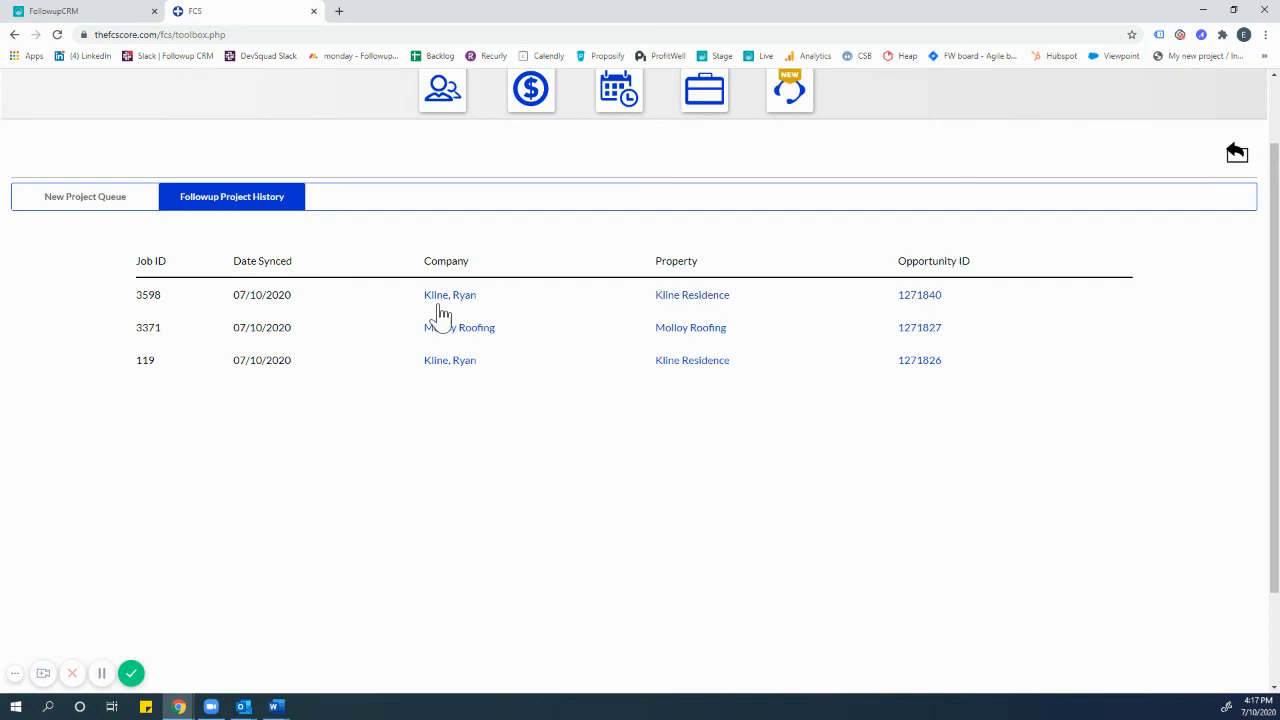
{"action": "left_click", "coordinate": [680, 304]}
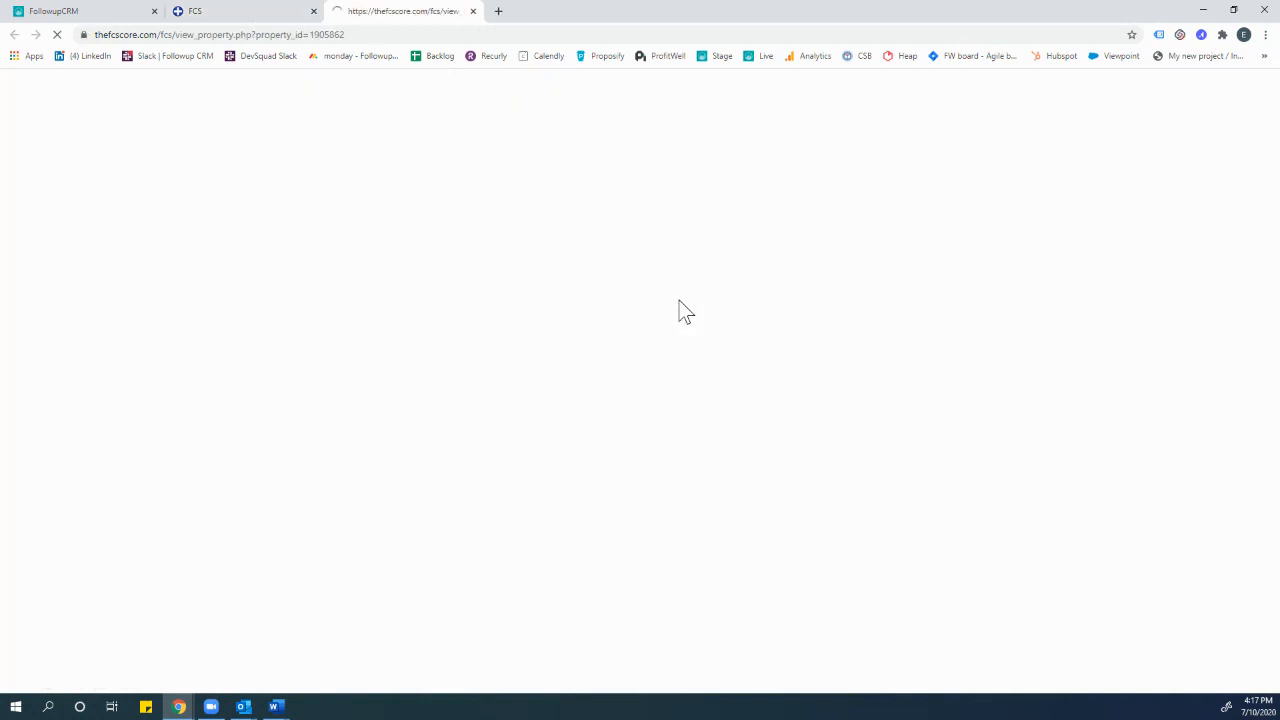